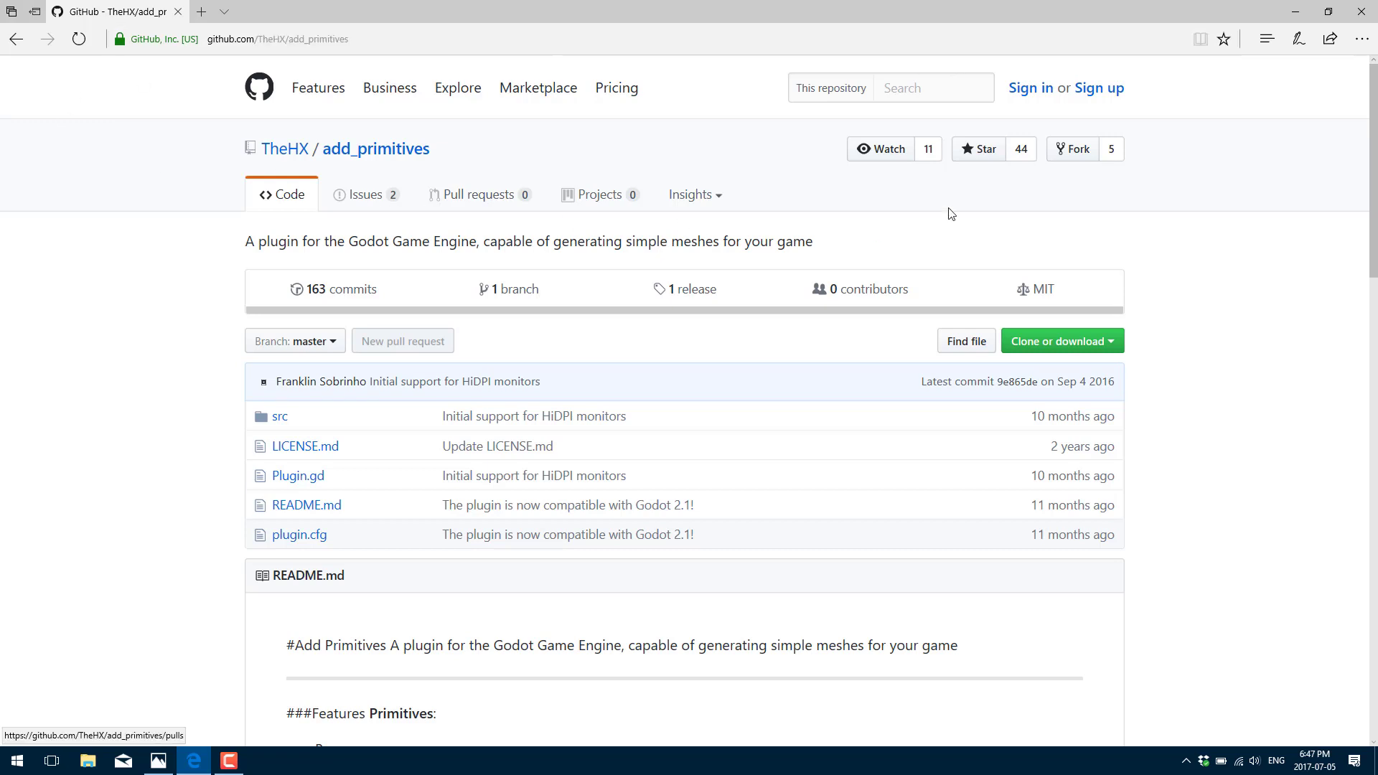
Download the add_primitives GitHub repository as a ZIP archive and save it.
{"action": "left_click", "coordinate": [1077, 345]}
{"action": "left_click", "coordinate": [1028, 487]}
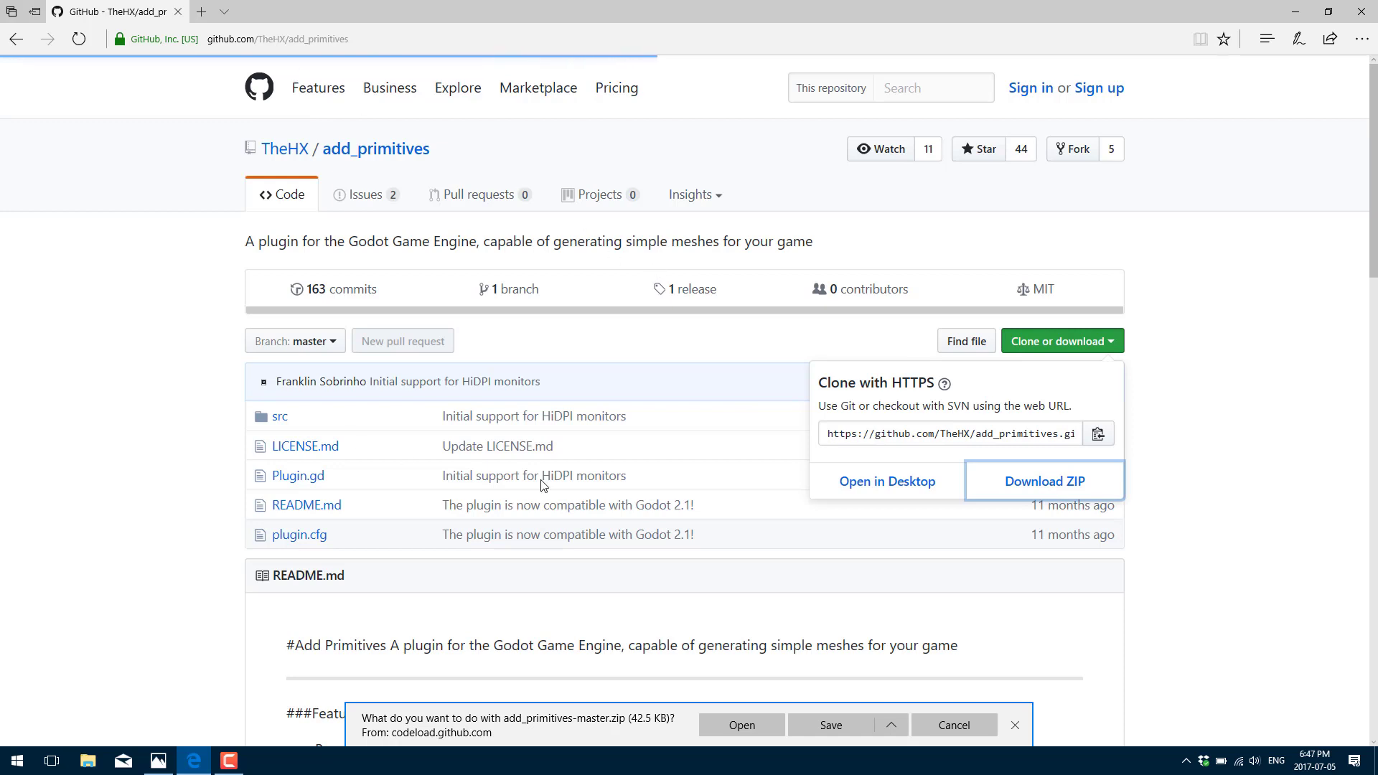
{"action": "left_click", "coordinate": [801, 731]}
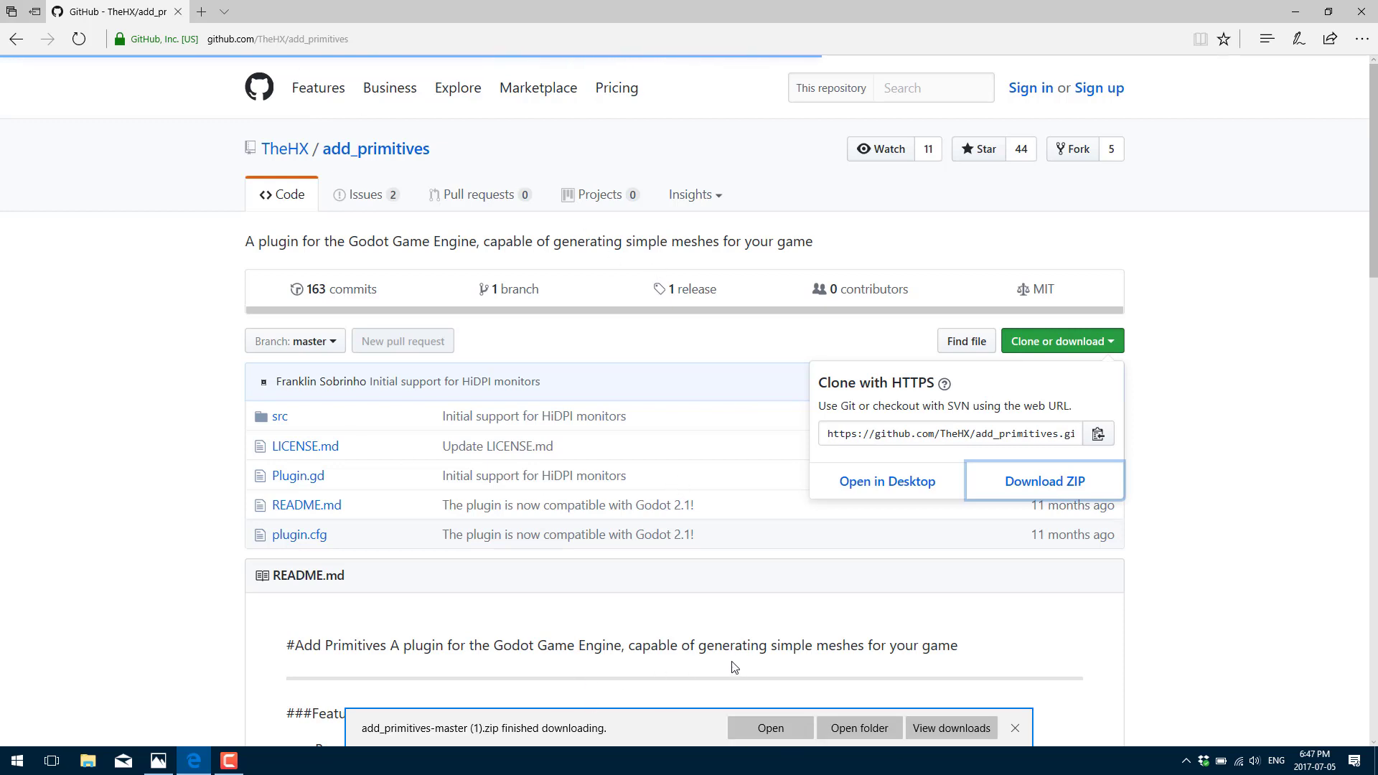
Open the downloaded zip and copy its add_primitives-master folder.
{"action": "left_click", "coordinate": [850, 729]}
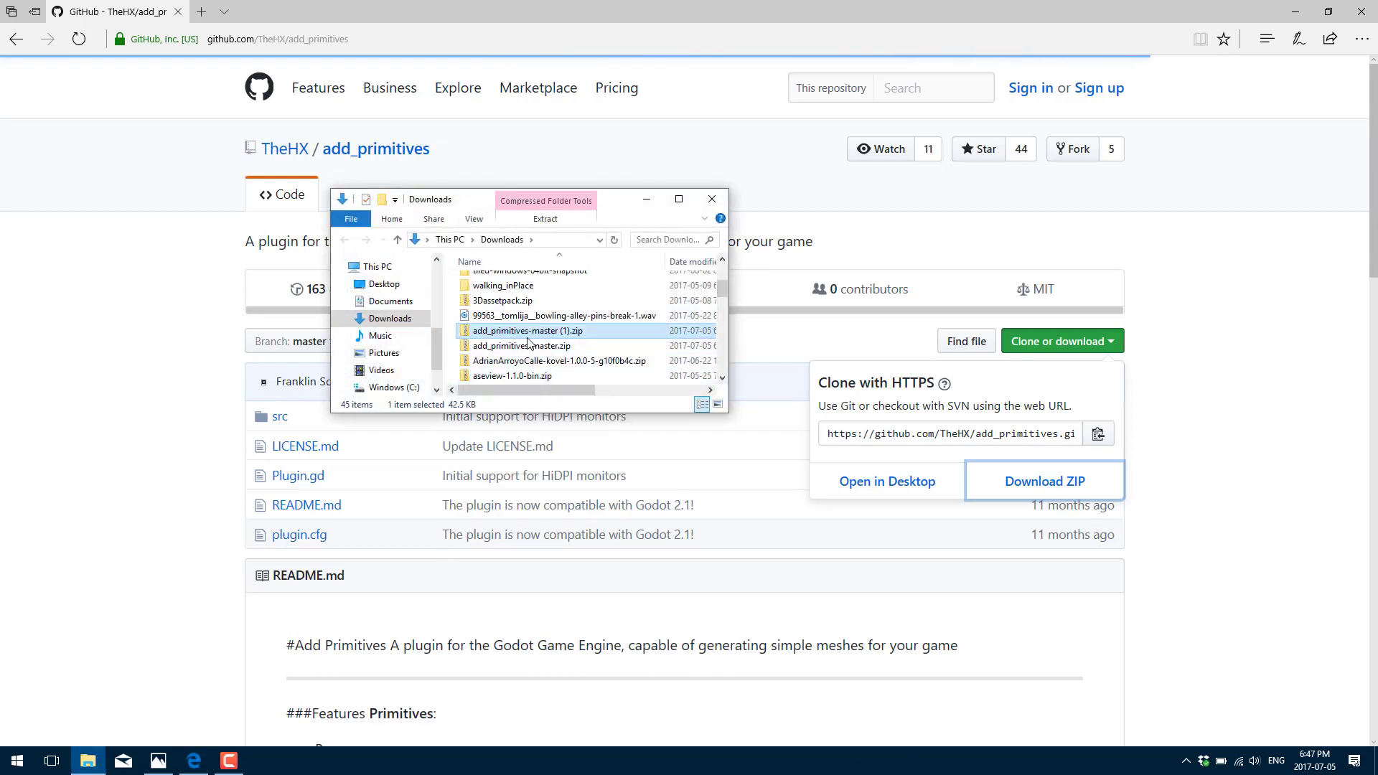
{"action": "double_click", "coordinate": [547, 349]}
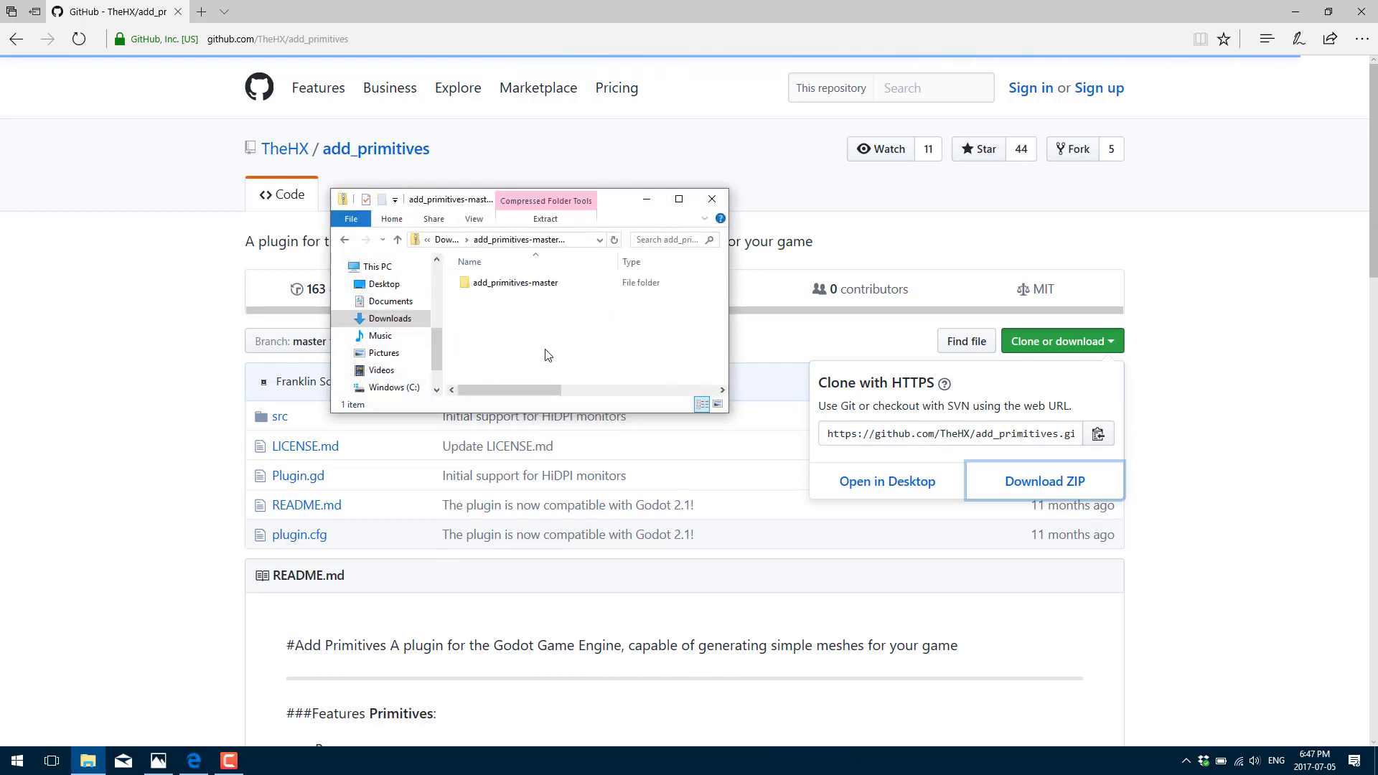
{"action": "left_click", "coordinate": [508, 287]}
{"action": "right_click", "coordinate": [507, 288]}
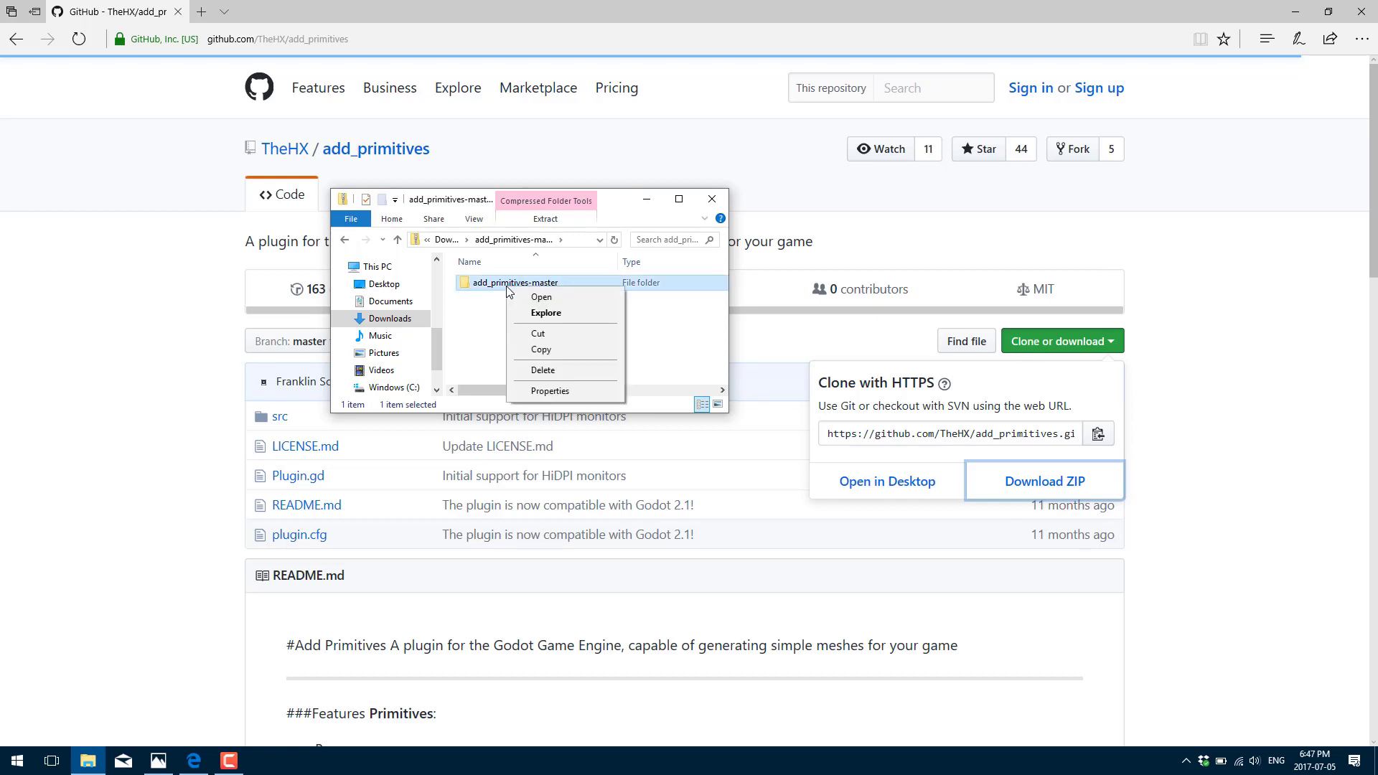
{"action": "left_click", "coordinate": [557, 348]}
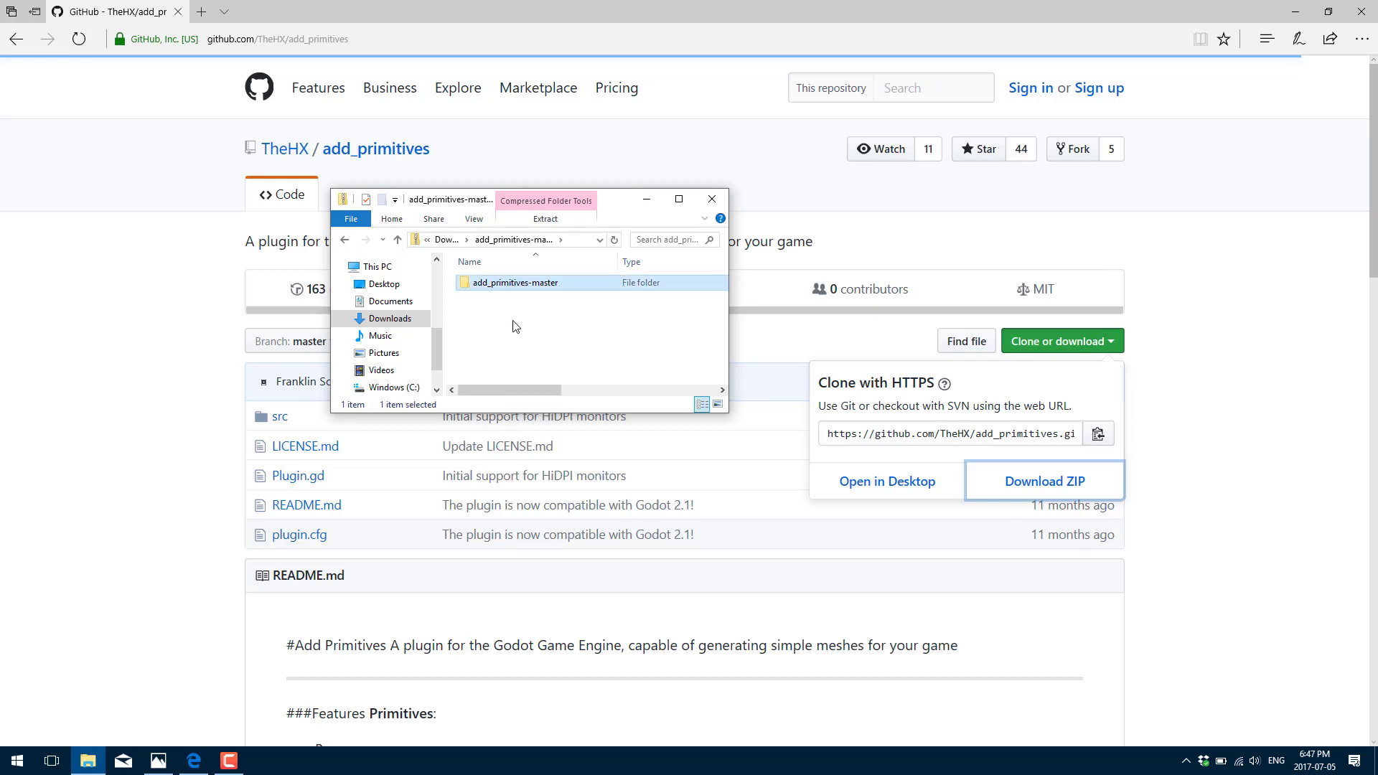
Back in Downloads, launch Godot_v2.1.3-stable_win64.exe.
{"action": "key", "text": "alt+Left"}
{"action": "scroll", "coordinate": [589, 371], "scroll_direction": "down", "scroll_amount": 2}
{"action": "scroll", "coordinate": [589, 371], "scroll_direction": "up", "scroll_amount": 4}
{"action": "scroll", "coordinate": [589, 371], "scroll_direction": "down", "scroll_amount": 4}
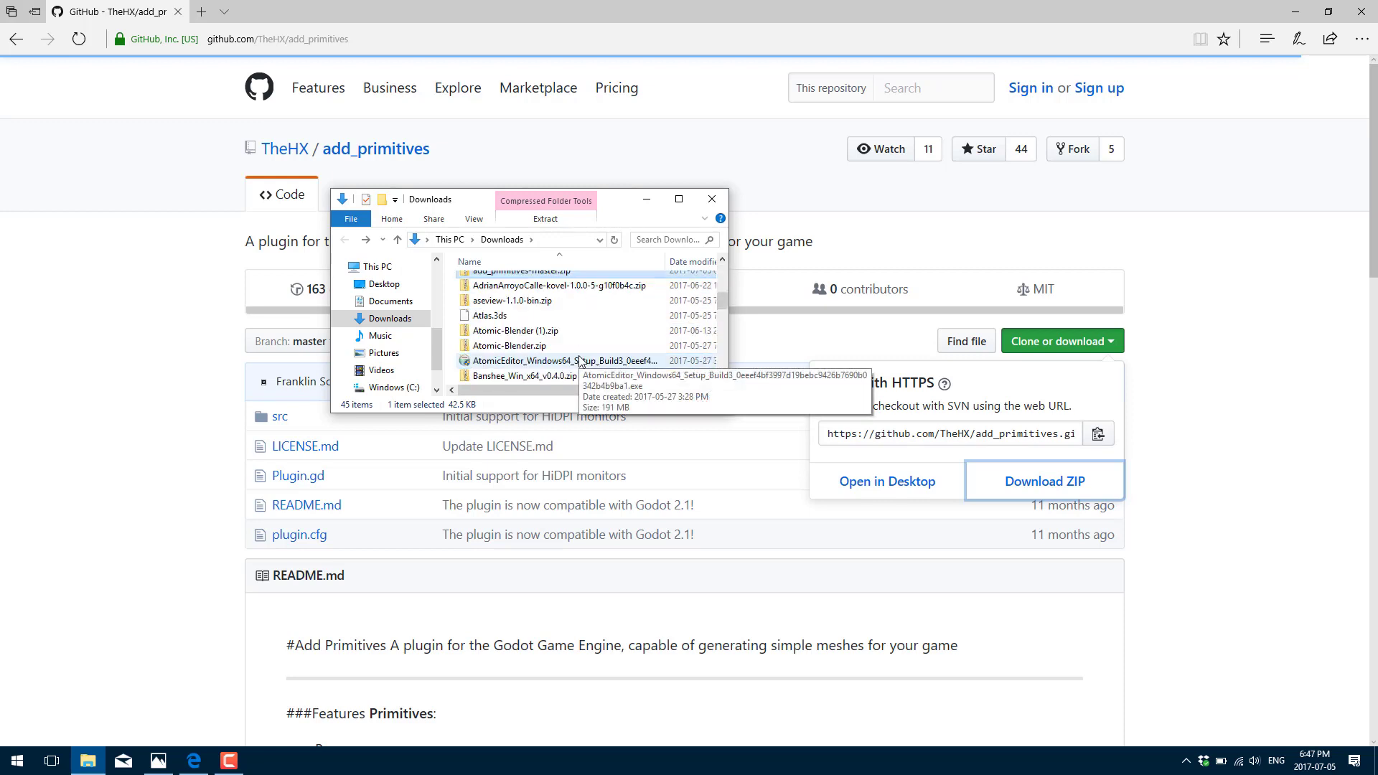
{"action": "scroll", "coordinate": [580, 361], "scroll_direction": "down", "scroll_amount": 5}
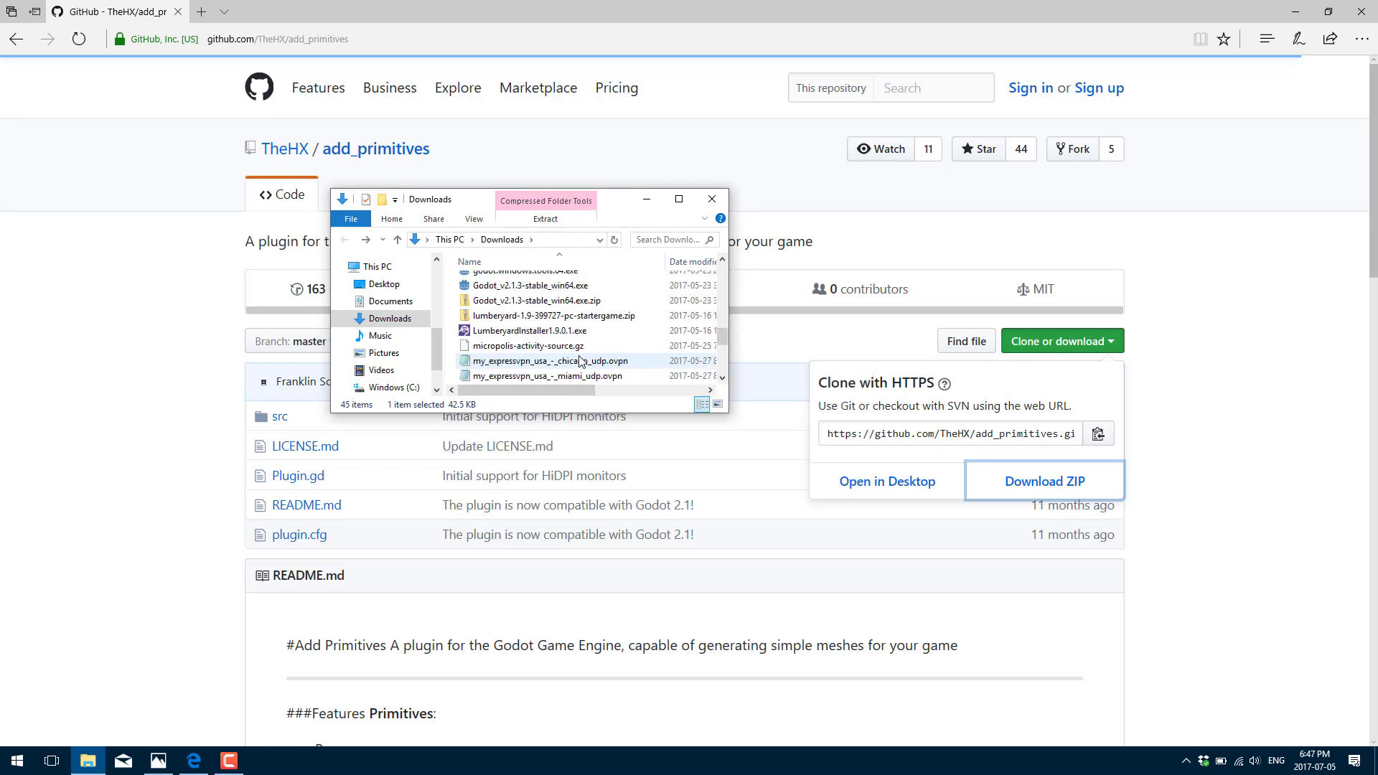
{"action": "double_click", "coordinate": [550, 287]}
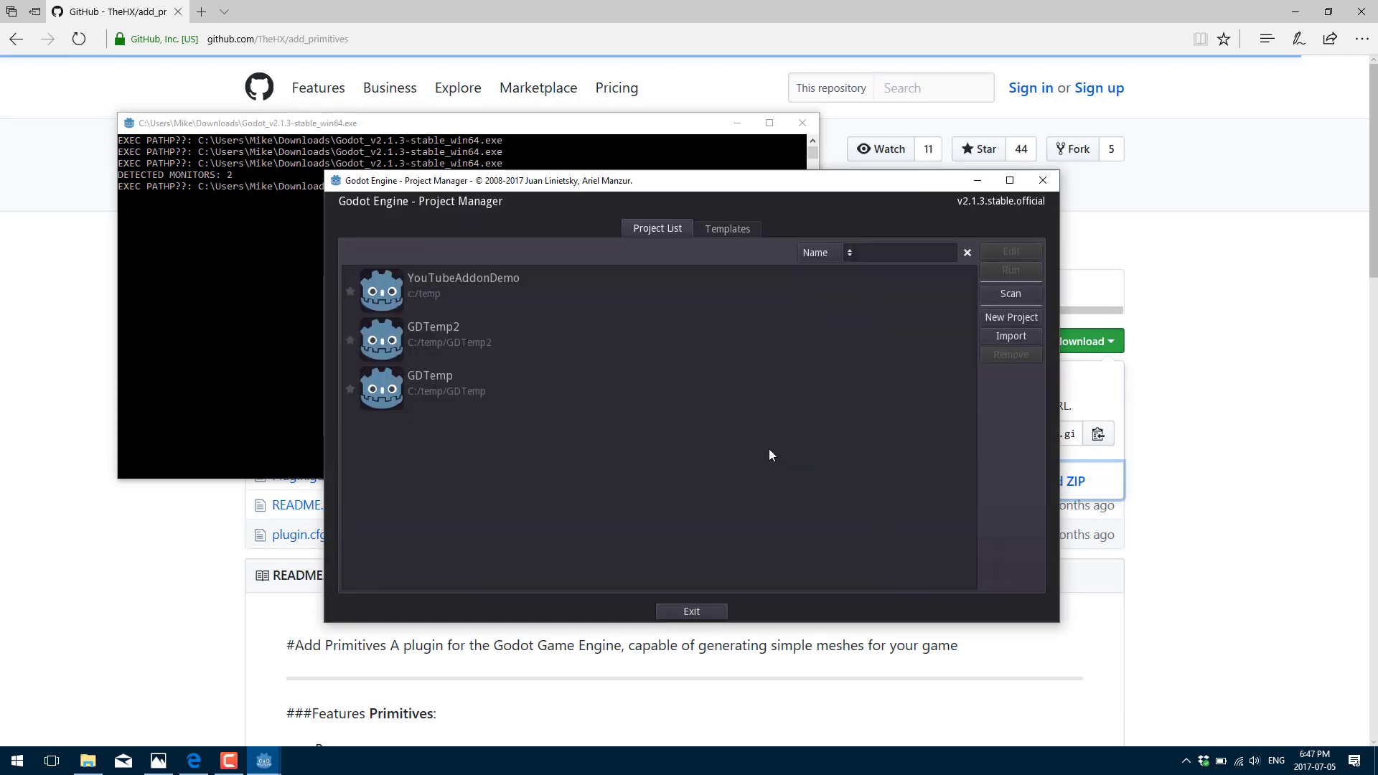
Start a new project and browse to the C:/temp folder.
{"action": "left_click", "coordinate": [1031, 320]}
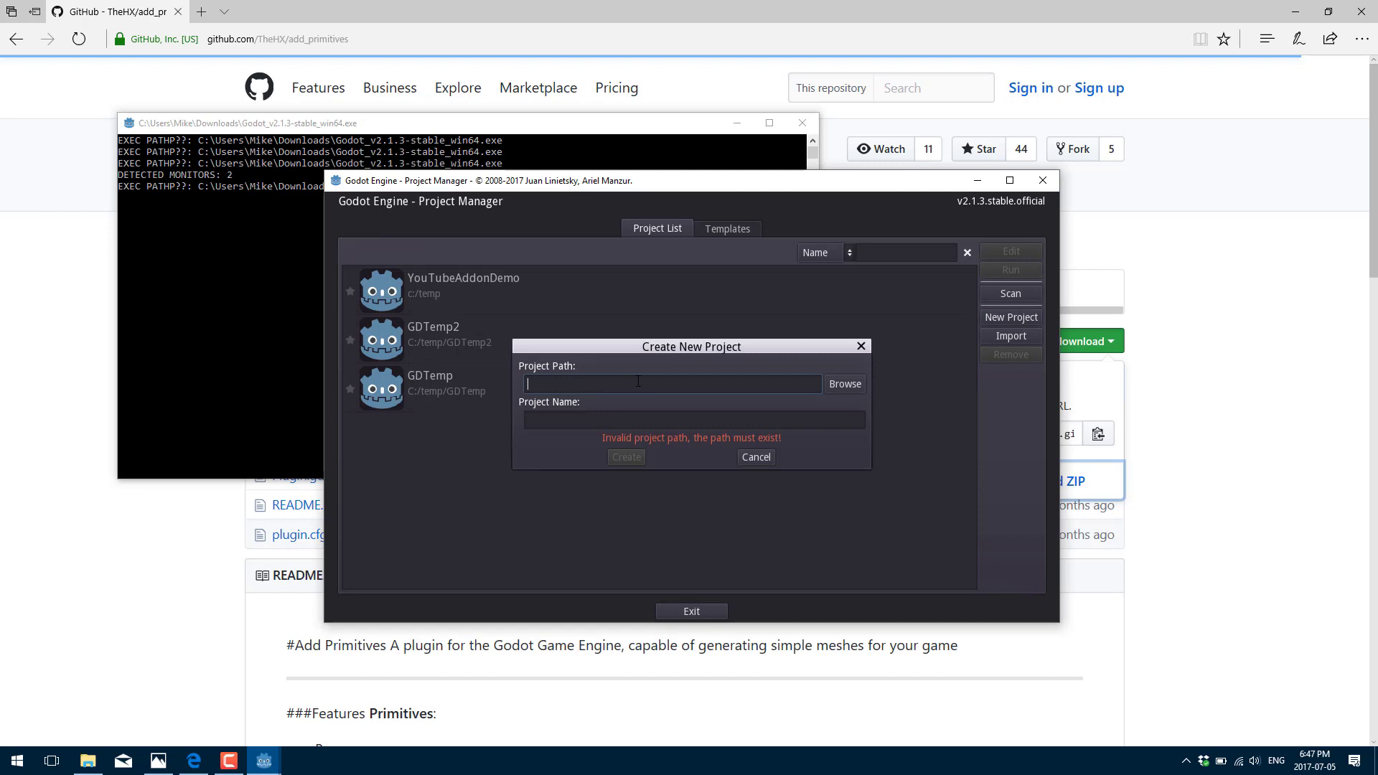
{"action": "left_click", "coordinate": [855, 386]}
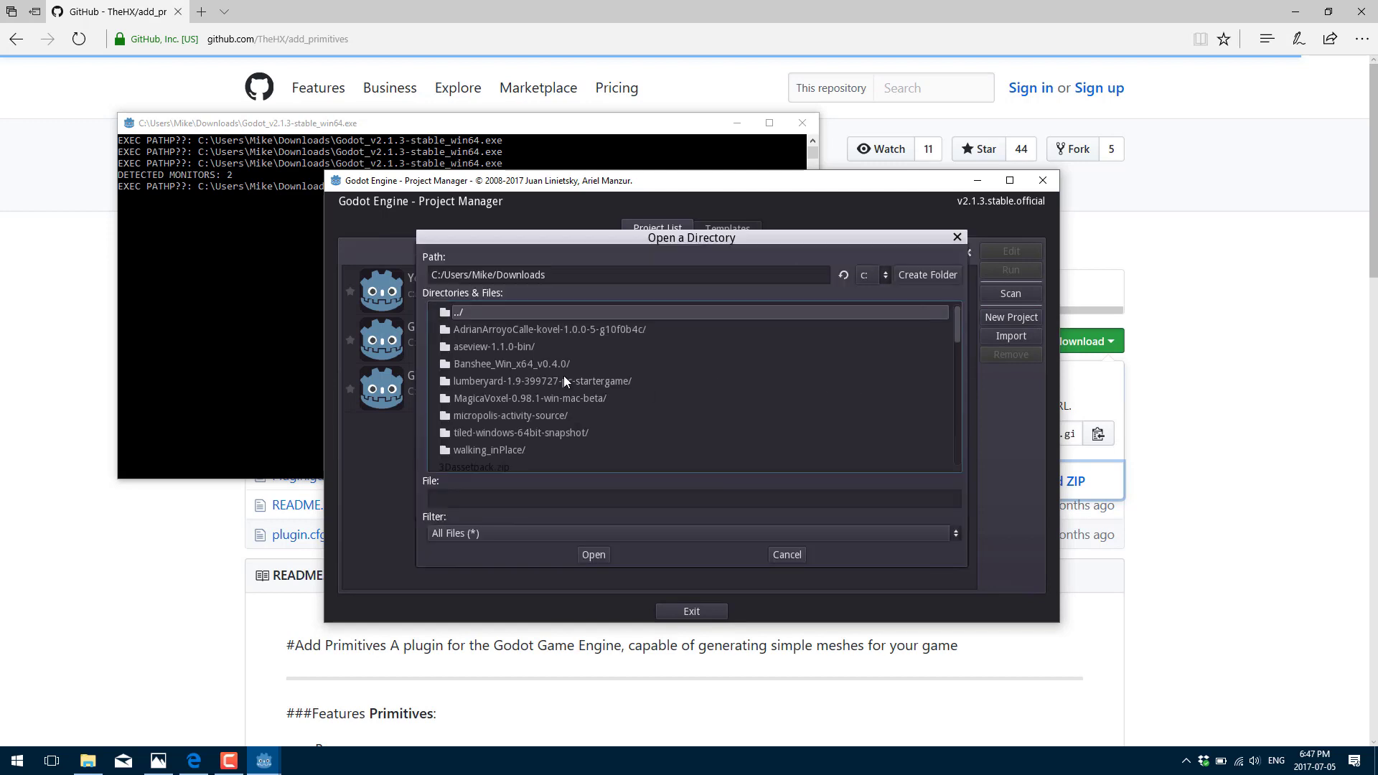
{"action": "double_click", "coordinate": [569, 314]}
{"action": "double_click", "coordinate": [569, 313]}
{"action": "double_click", "coordinate": [569, 314]}
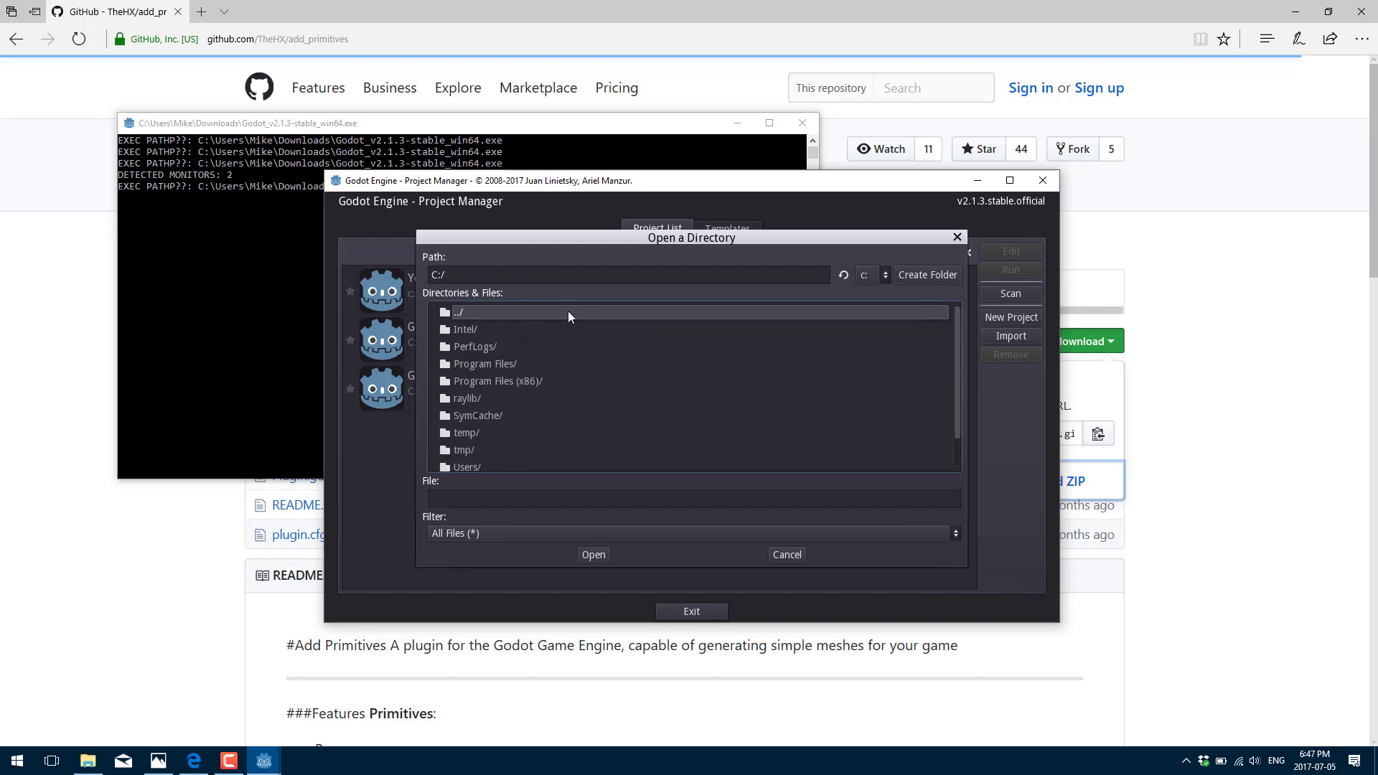
{"action": "double_click", "coordinate": [480, 433]}
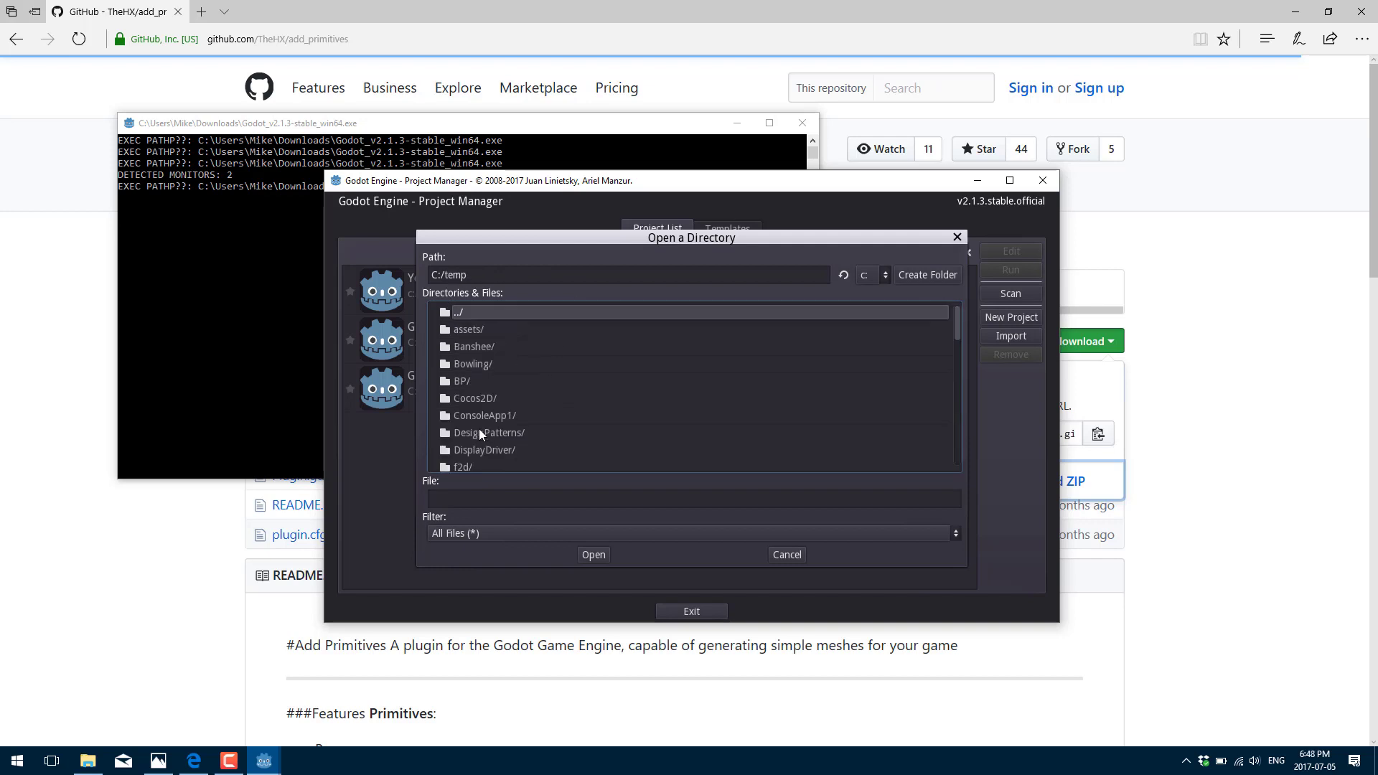
Create a GDYT folder, create the GDYT project there and open it in the editor.
{"action": "left_click", "coordinate": [923, 275]}
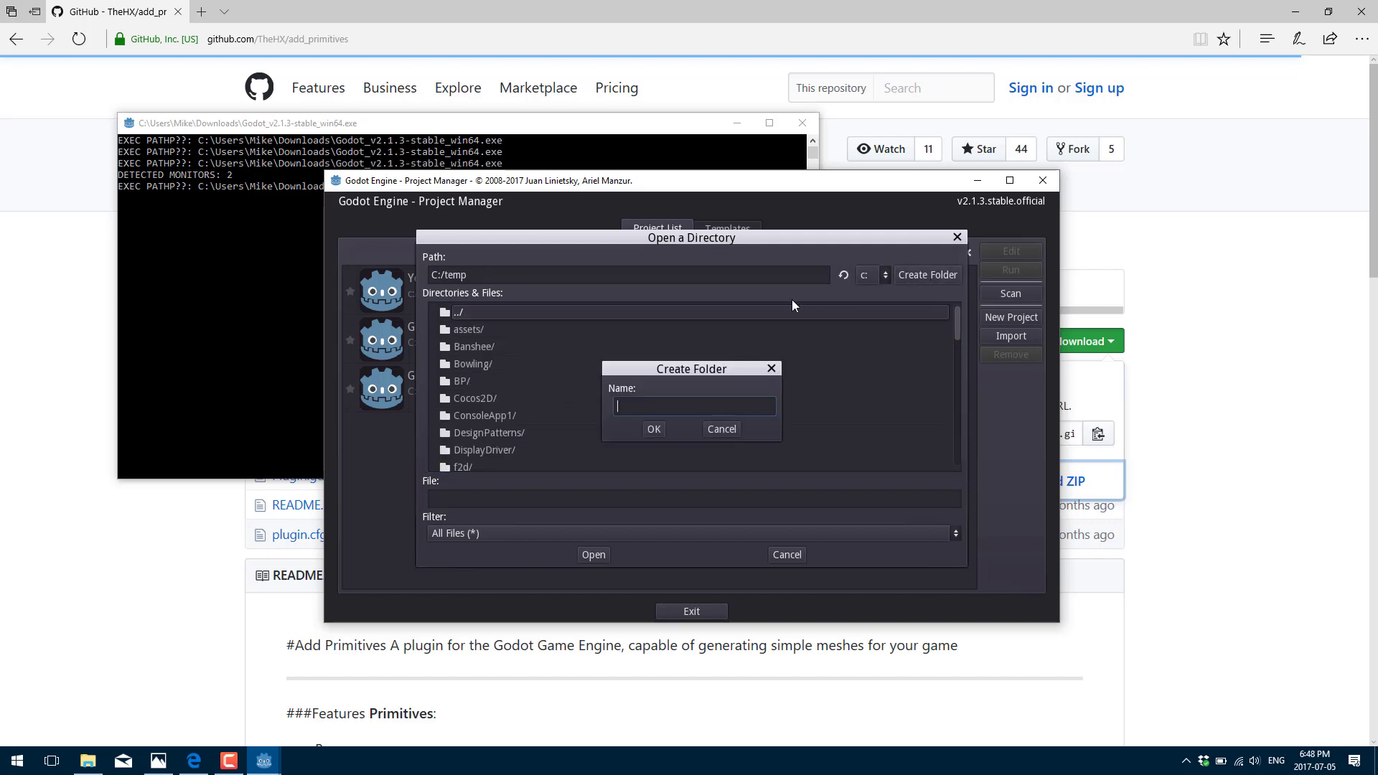
{"action": "type", "text": "GDYT"}
{"action": "left_click", "coordinate": [661, 433]}
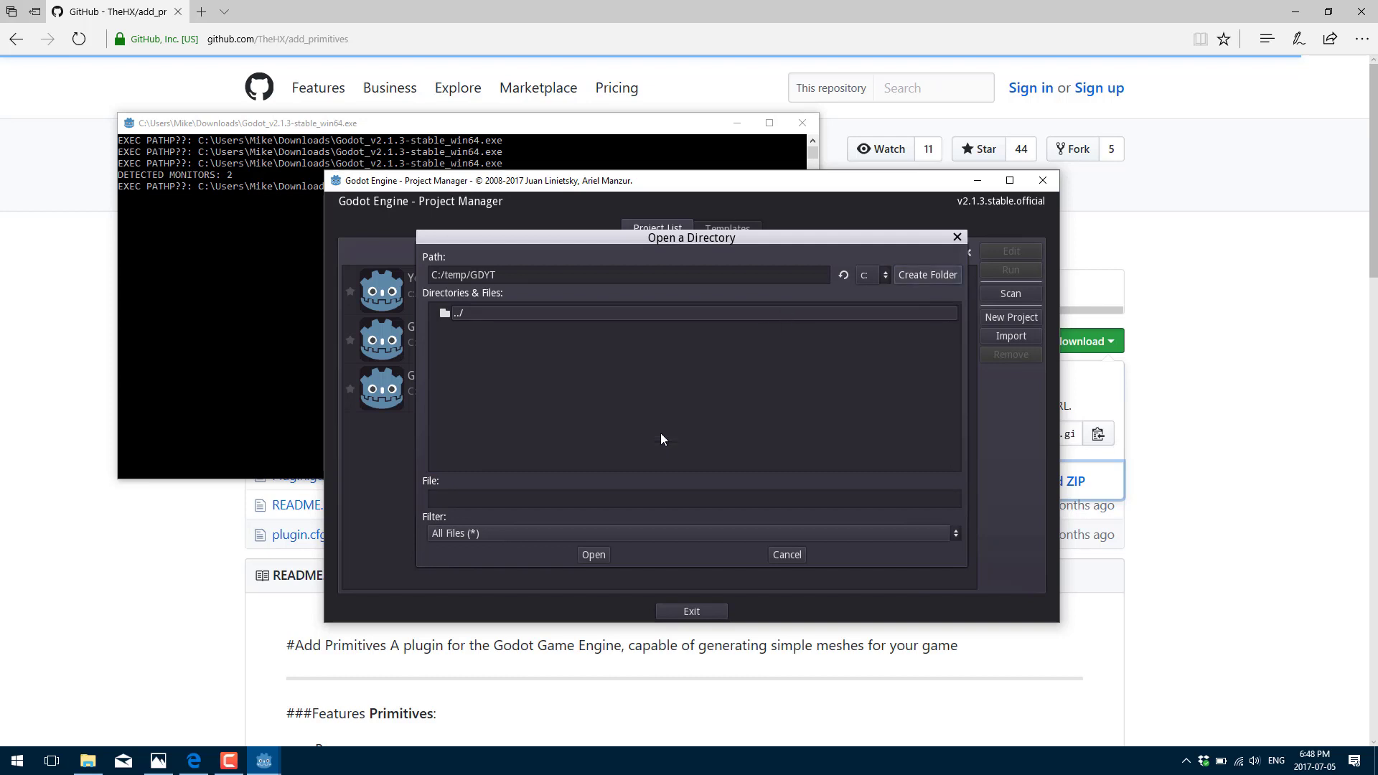
{"action": "left_click", "coordinate": [592, 555]}
{"action": "left_click", "coordinate": [624, 458]}
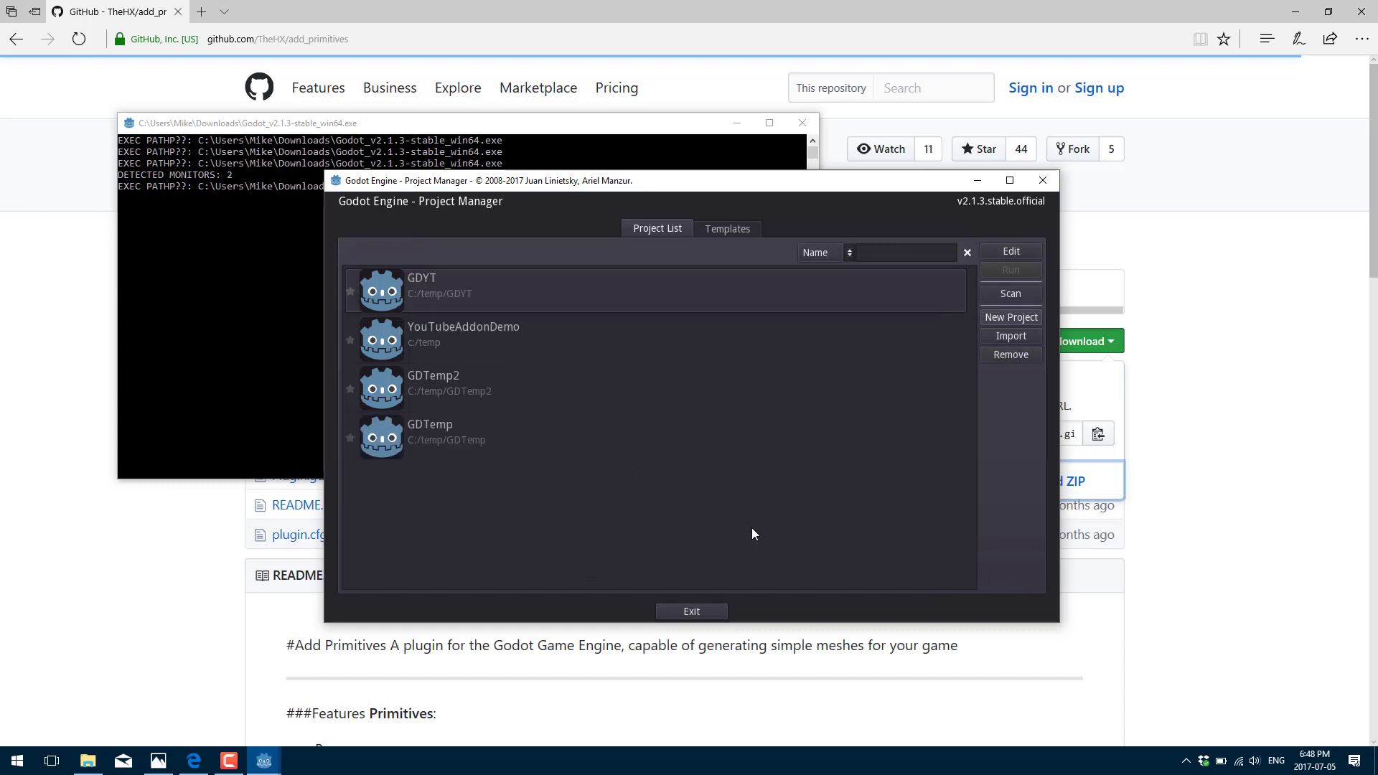
{"action": "double_click", "coordinate": [553, 285]}
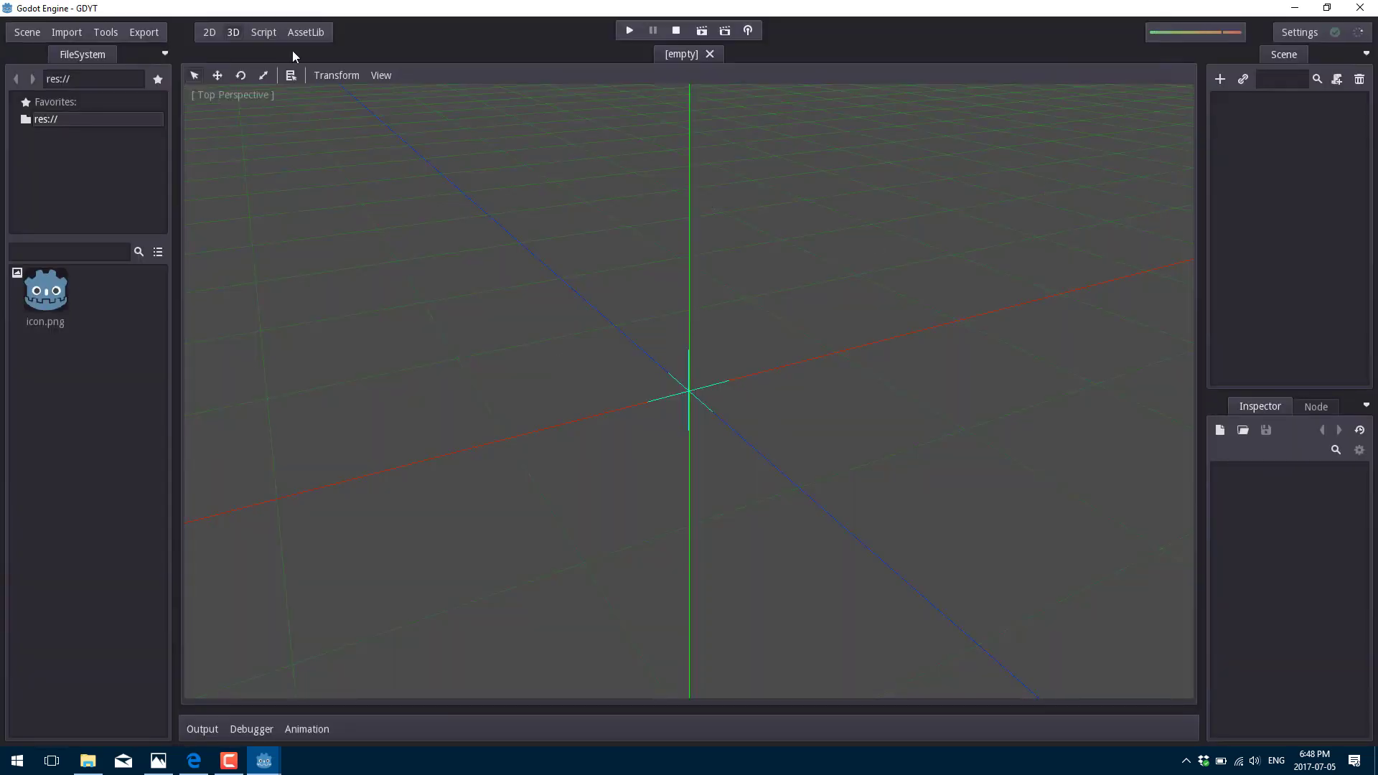
Make a plain Node the scene's root and save the scene as Node.tscn.
{"action": "left_click", "coordinate": [1221, 79]}
{"action": "double_click", "coordinate": [341, 180]}
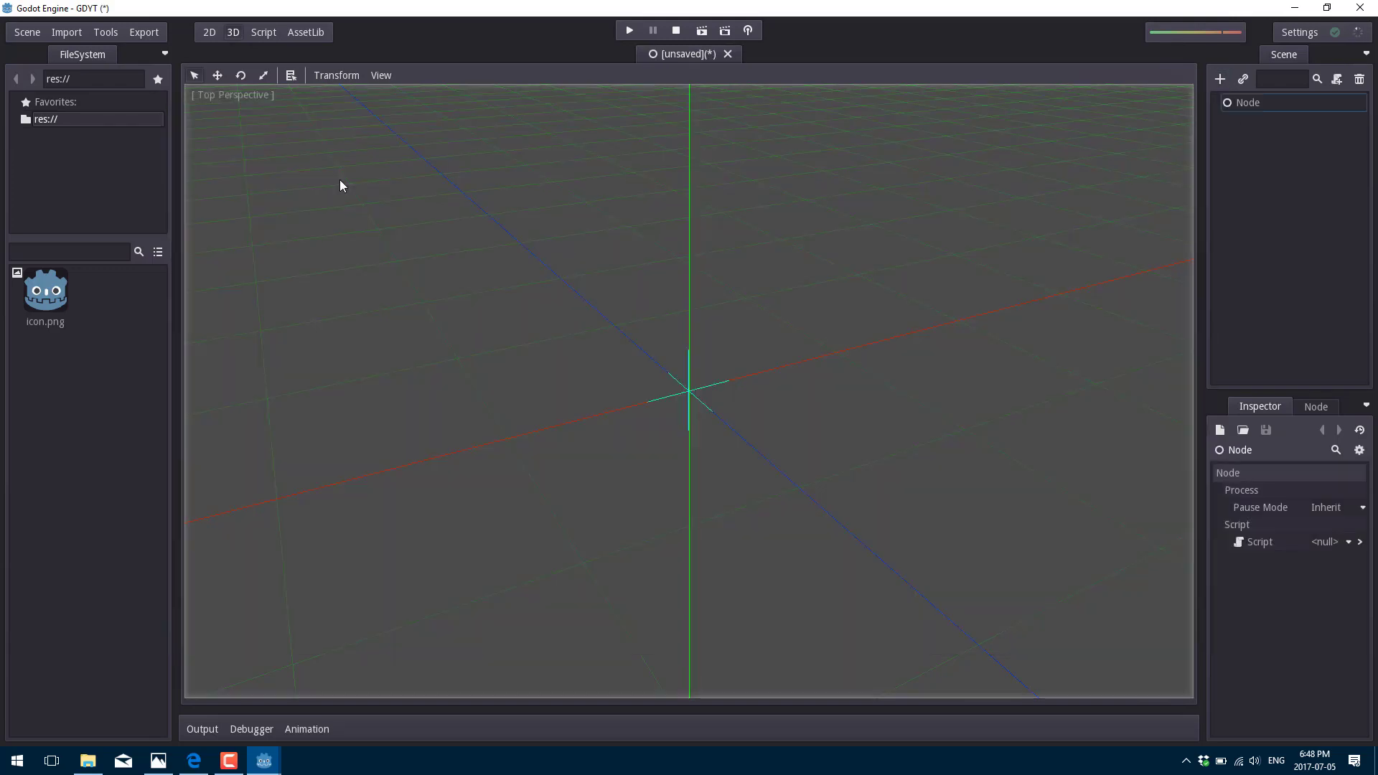
{"action": "left_click", "coordinate": [39, 35]}
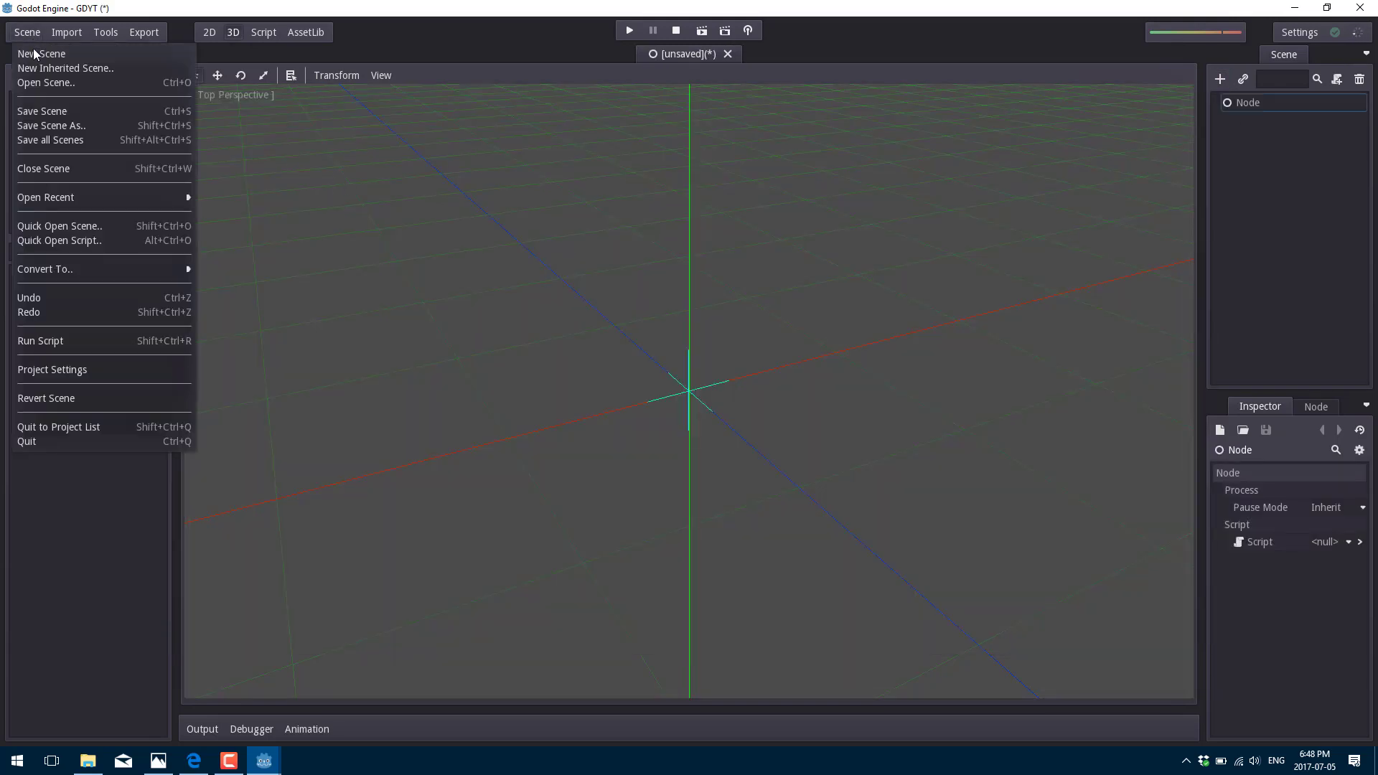
{"action": "left_click", "coordinate": [47, 114]}
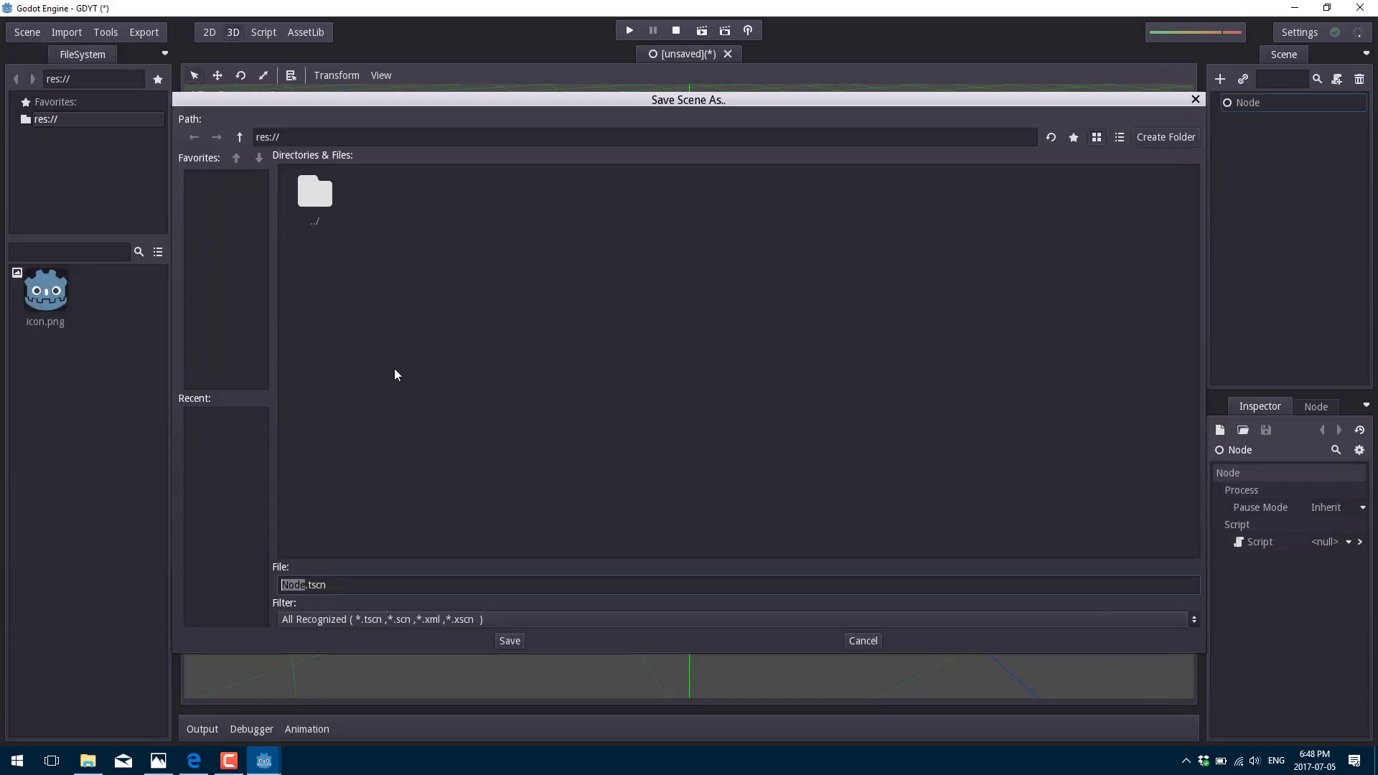
{"action": "left_click", "coordinate": [517, 642]}
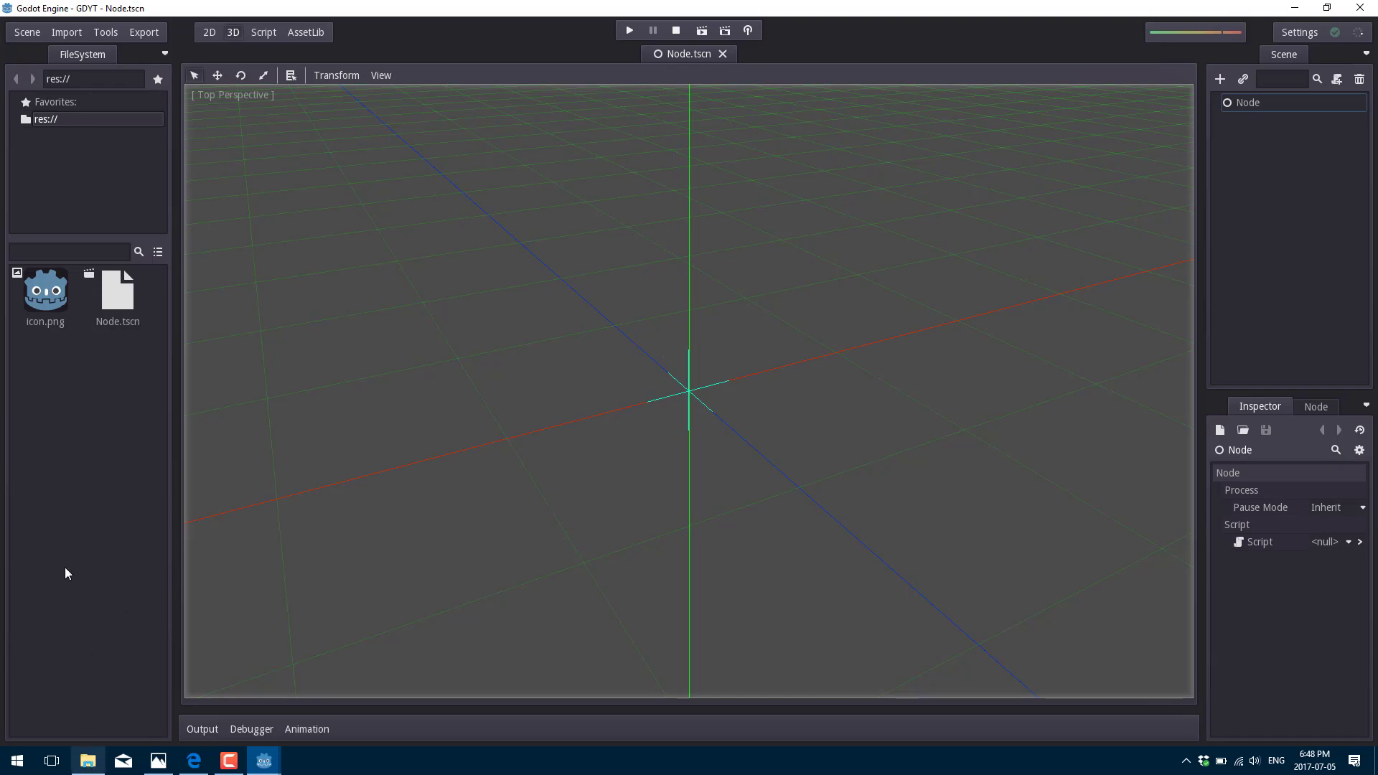
In File Explorer, go to the C:\temp\GDYT project folder.
{"action": "left_click", "coordinate": [88, 760]}
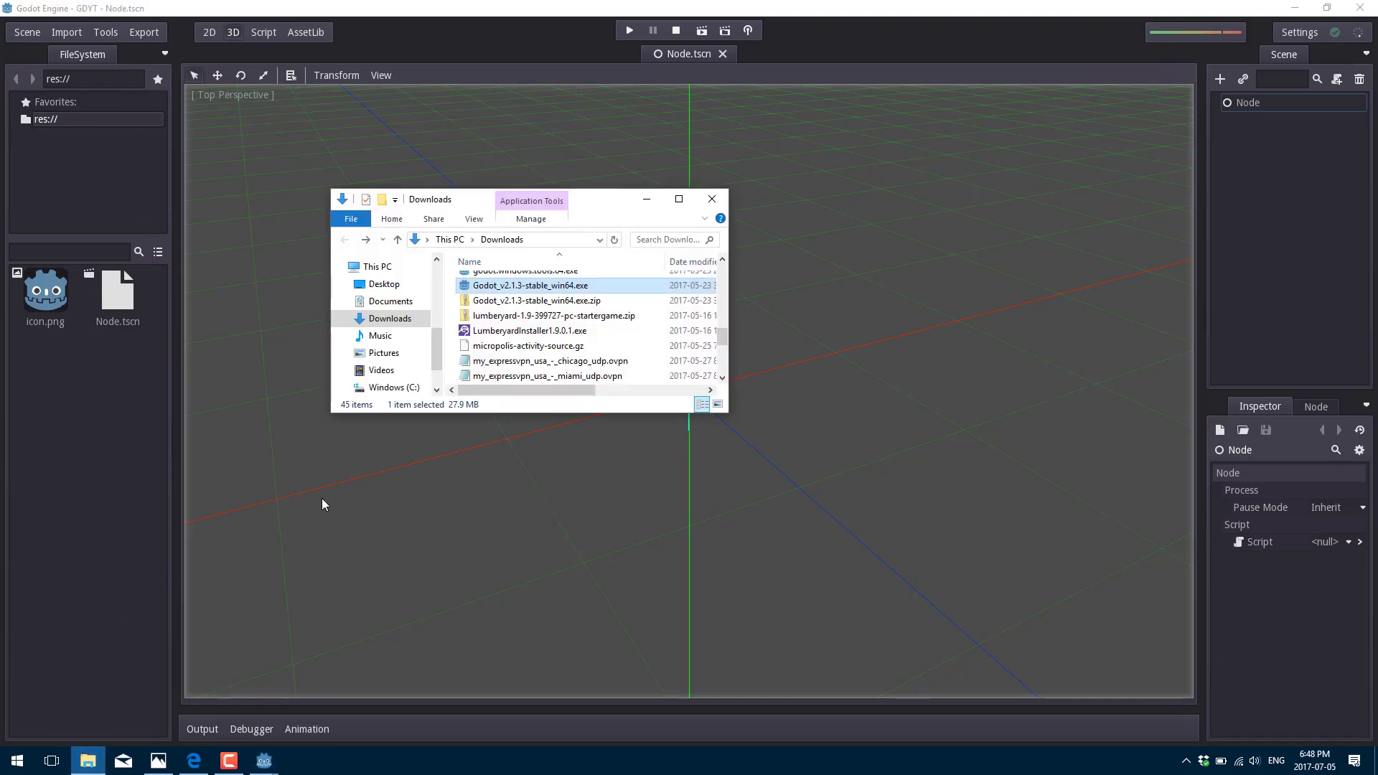
{"action": "left_click", "coordinate": [537, 241]}
{"action": "type", "text": "c:\\"}
{"action": "key", "text": "Return"}
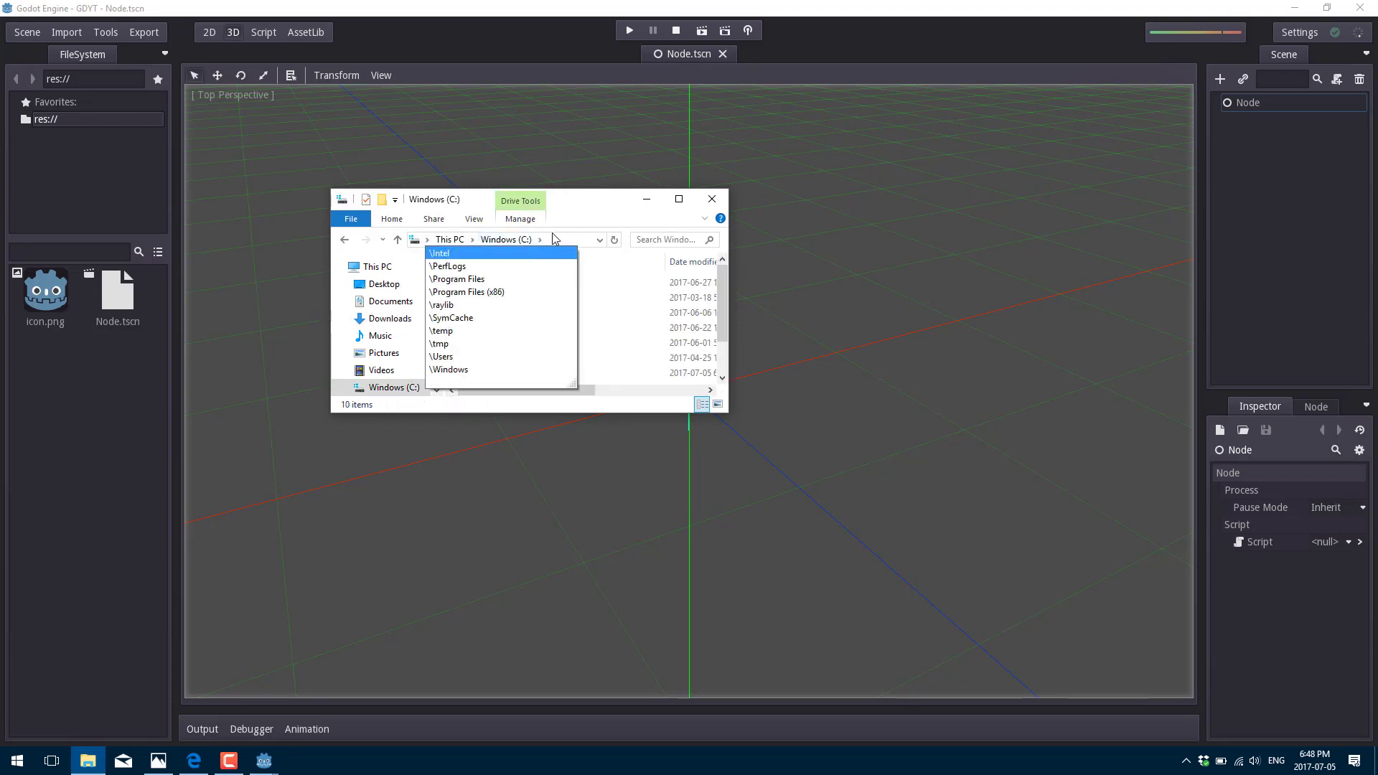
{"action": "left_click", "coordinate": [556, 238]}
{"action": "key", "text": "Escape"}
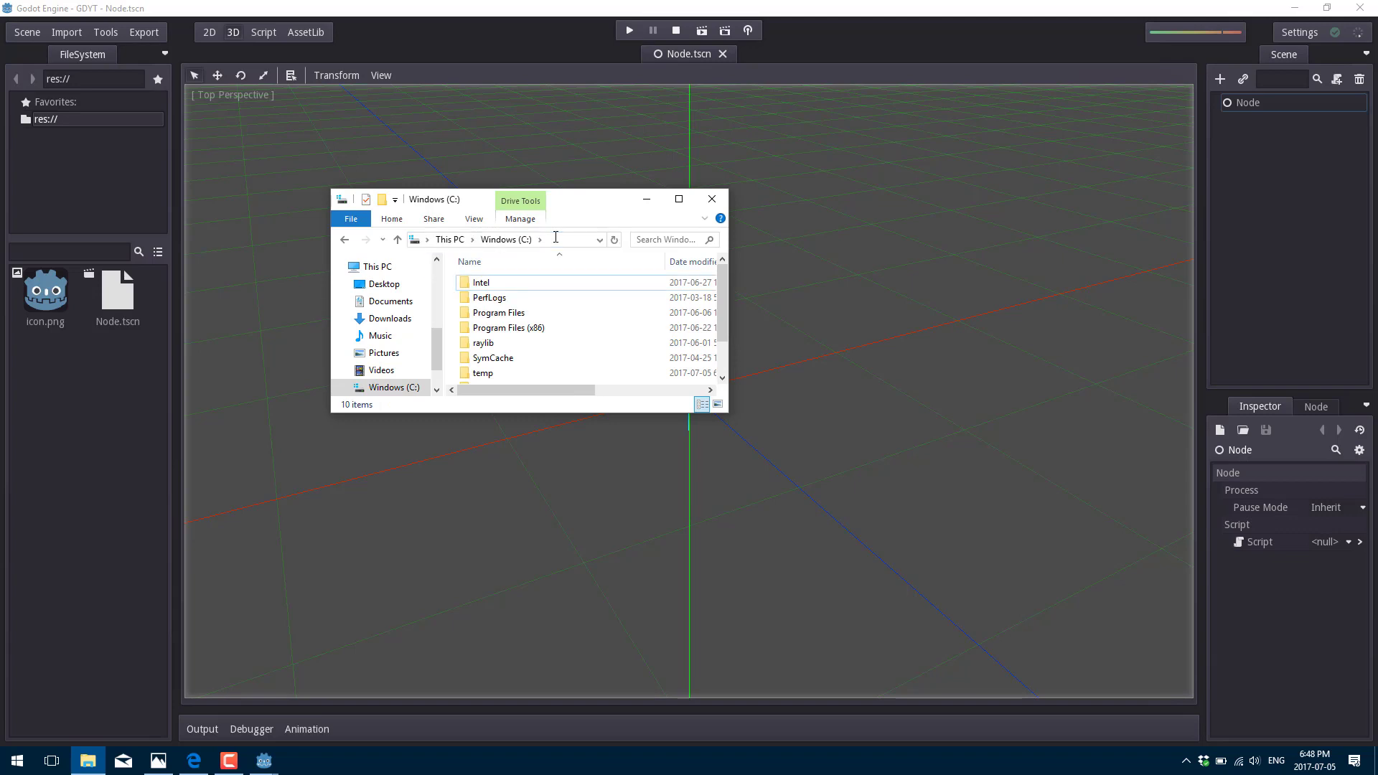
{"action": "scroll", "coordinate": [545, 326], "scroll_direction": "down", "scroll_amount": 2}
{"action": "double_click", "coordinate": [532, 327]}
{"action": "scroll", "coordinate": [532, 330], "scroll_direction": "down", "scroll_amount": 5}
{"action": "scroll", "coordinate": [503, 329], "scroll_direction": "up", "scroll_amount": 2}
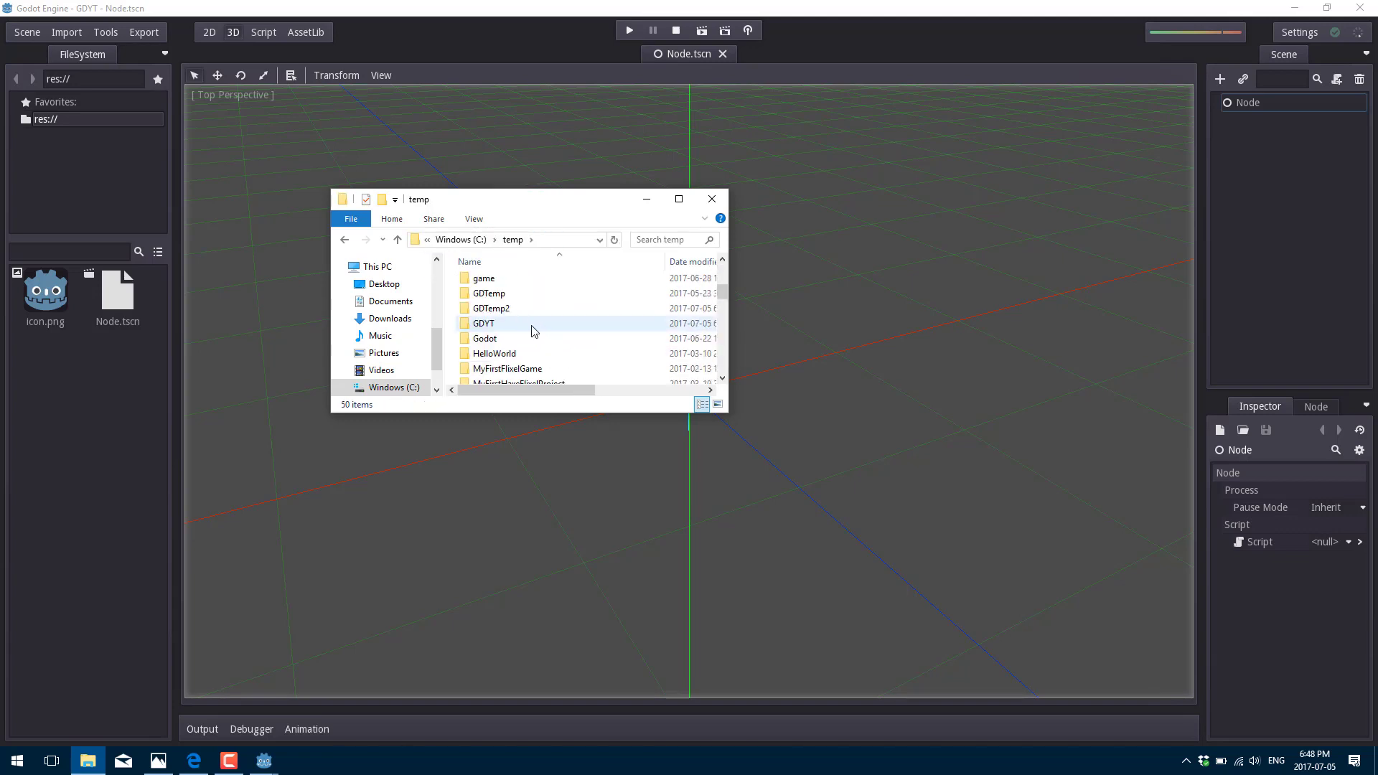
{"action": "double_click", "coordinate": [501, 328]}
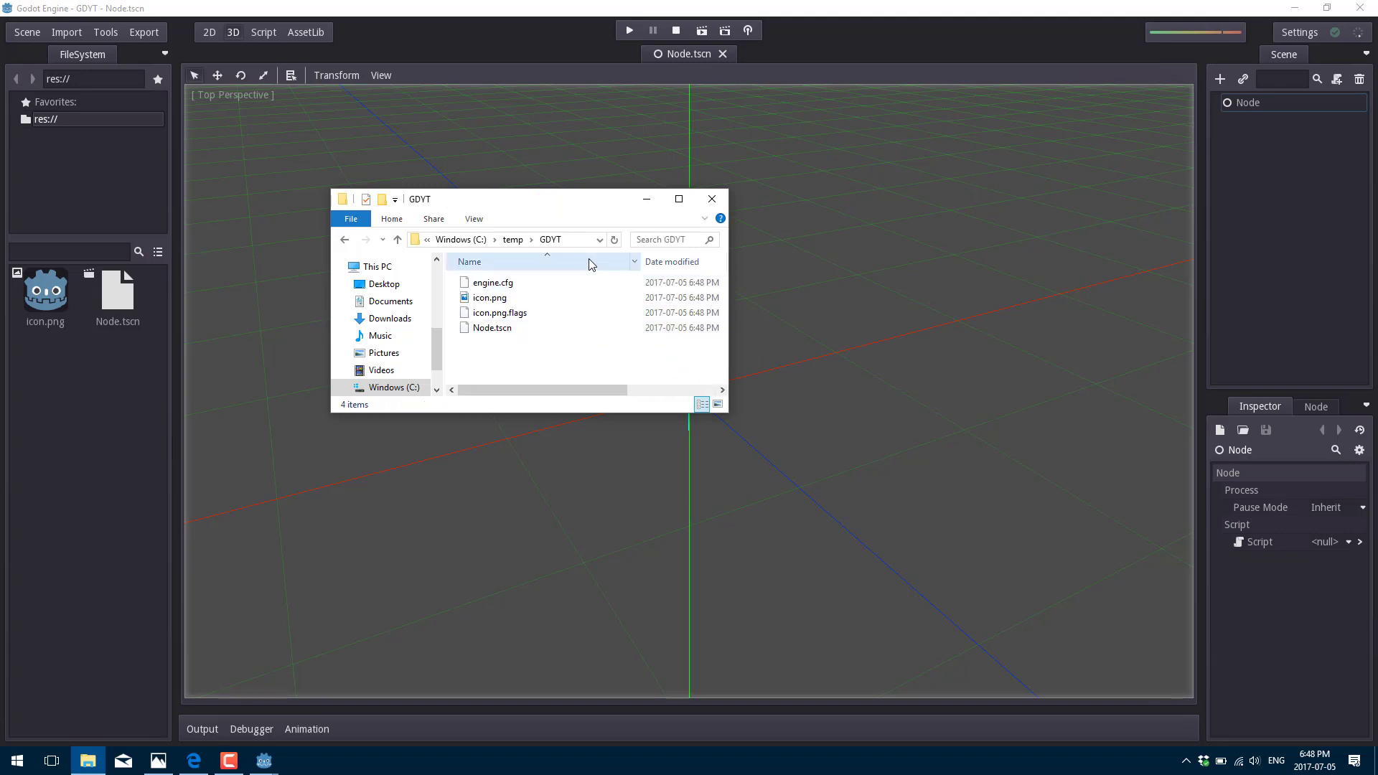
Create an addons folder in GDYT and paste the add_primitives-master folder into it.
{"action": "right_click", "coordinate": [589, 344]}
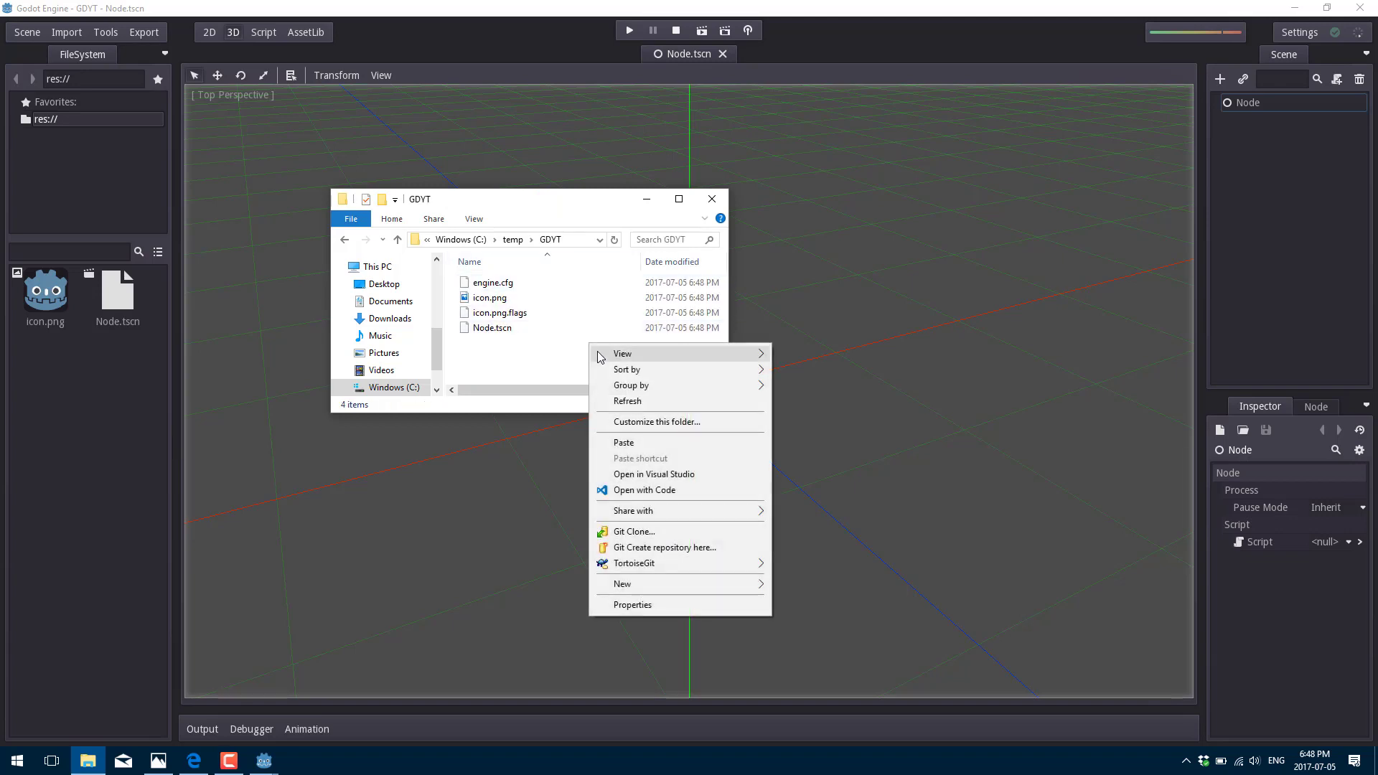
{"action": "mouse_move", "coordinate": [634, 586]}
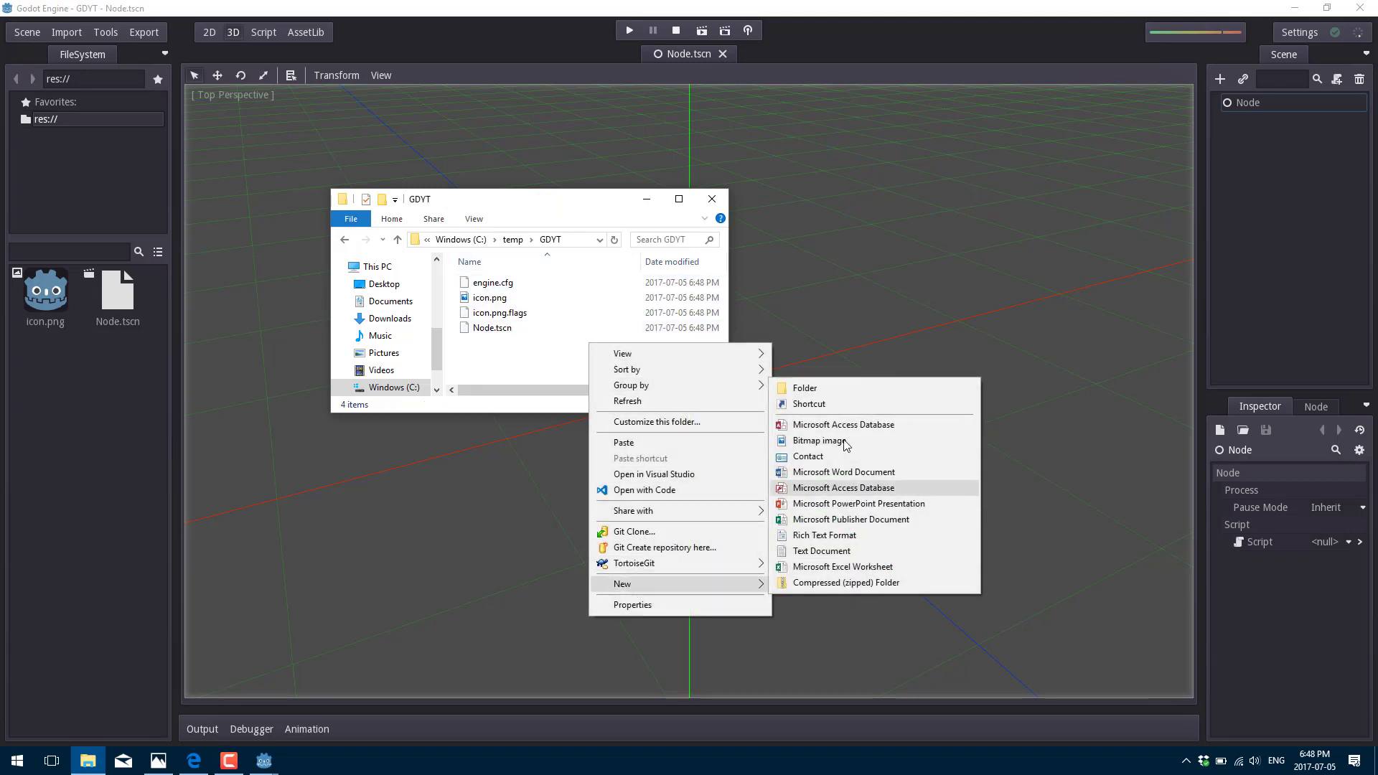
{"action": "left_click", "coordinate": [840, 389]}
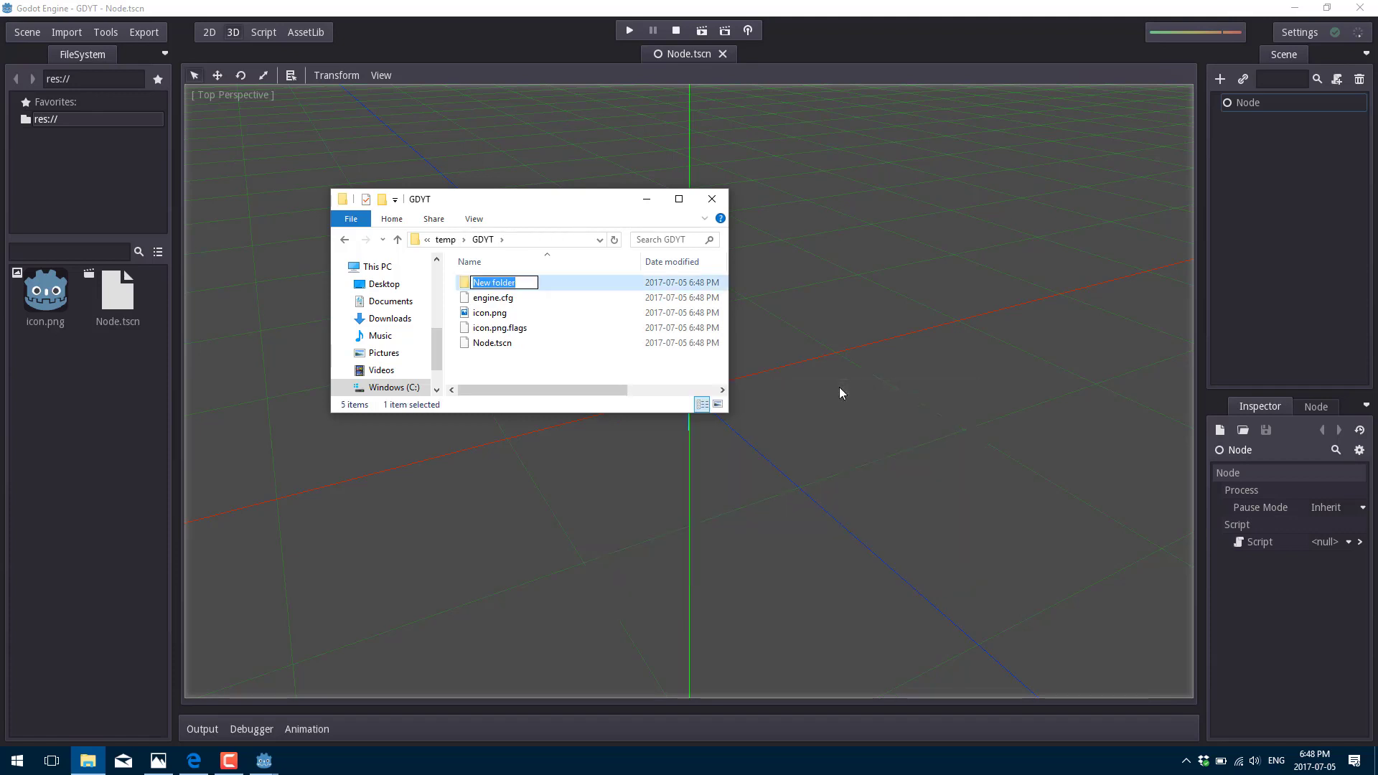
{"action": "type", "text": "addons"}
{"action": "key", "text": "Return"}
{"action": "key", "text": "Return"}
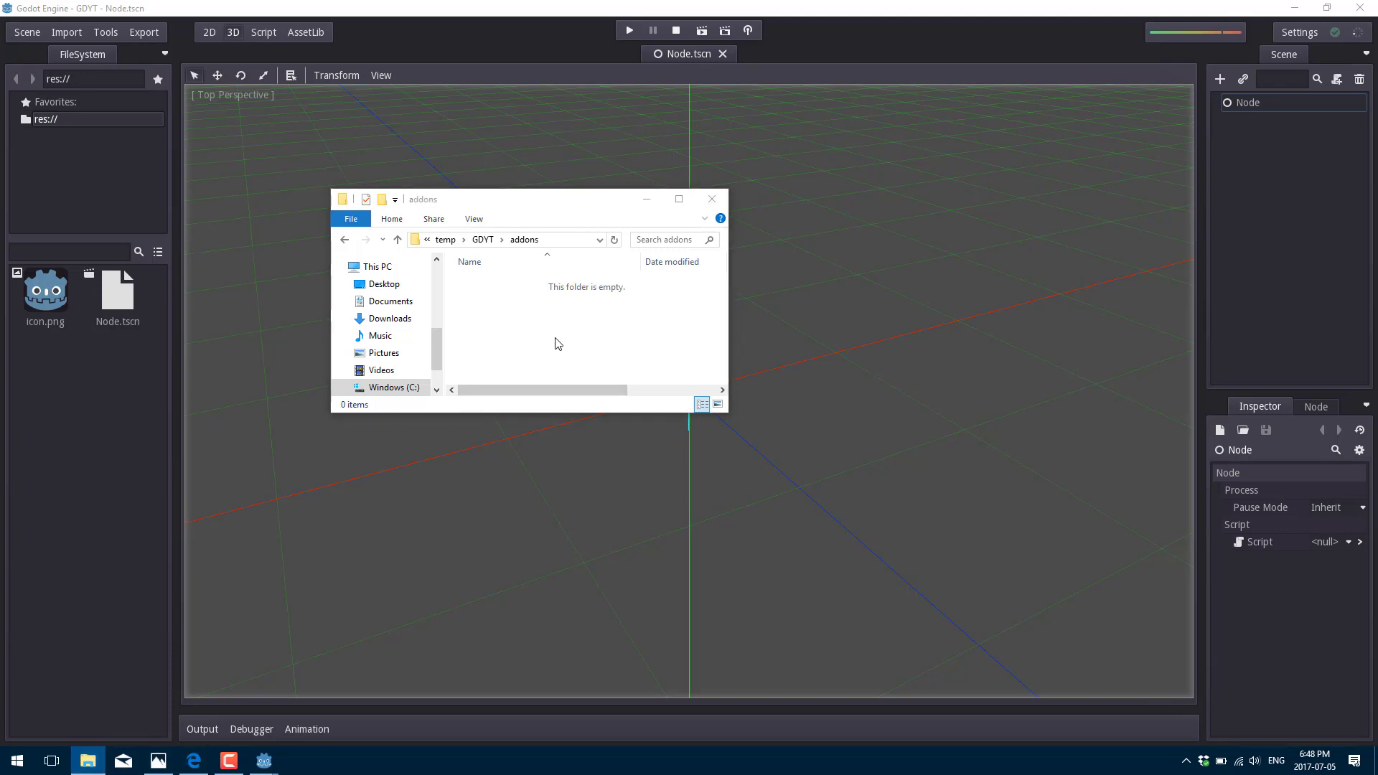
{"action": "key", "text": "ctrl+v"}
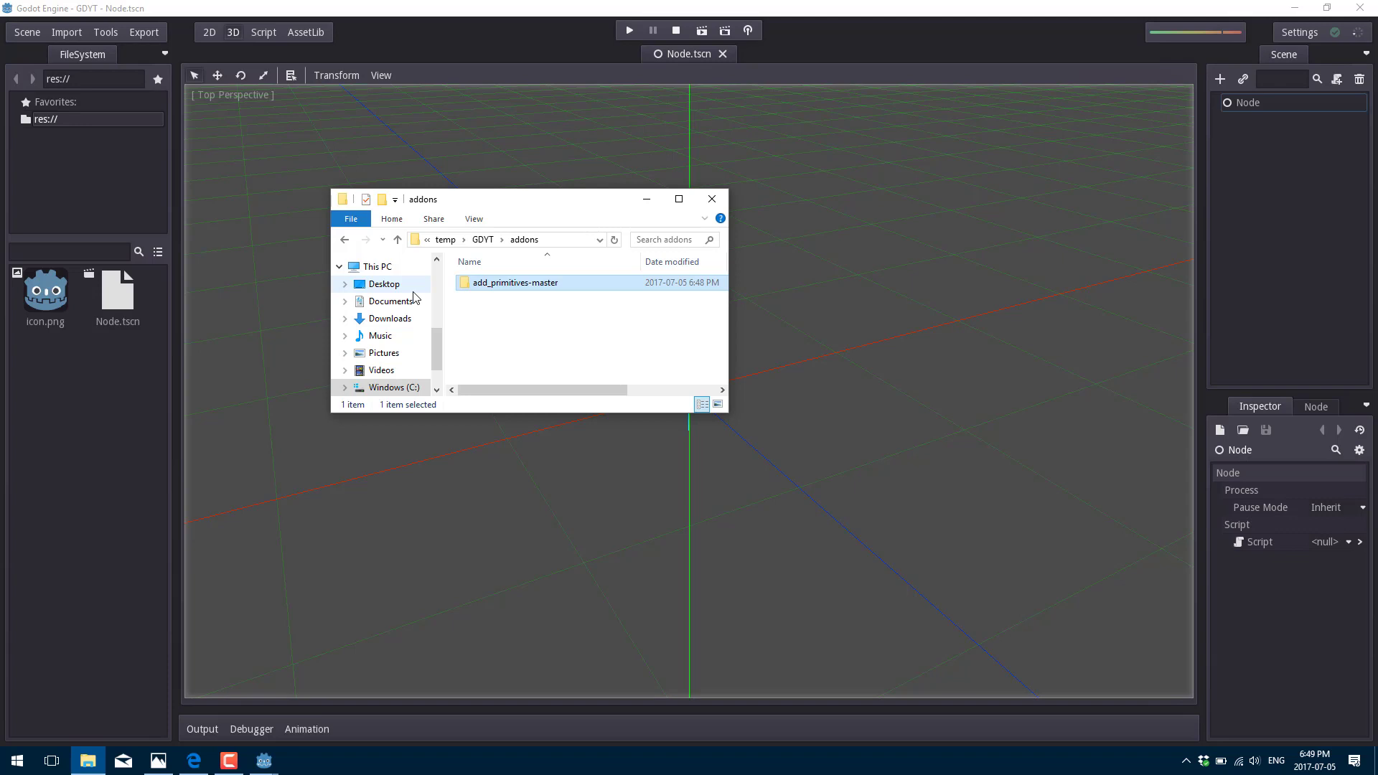
Rename add_primitives-master to add_primitives.
{"action": "left_click", "coordinate": [557, 286]}
{"action": "left_click", "coordinate": [558, 285]}
{"action": "key", "text": "BackSpace"}
{"action": "key", "text": "BackSpace"}
{"action": "key", "text": "BackSpace"}
{"action": "key", "text": "BackSpace"}
{"action": "key", "text": "BackSpace"}
{"action": "key", "text": "BackSpace"}
{"action": "key", "text": "BackSpace"}
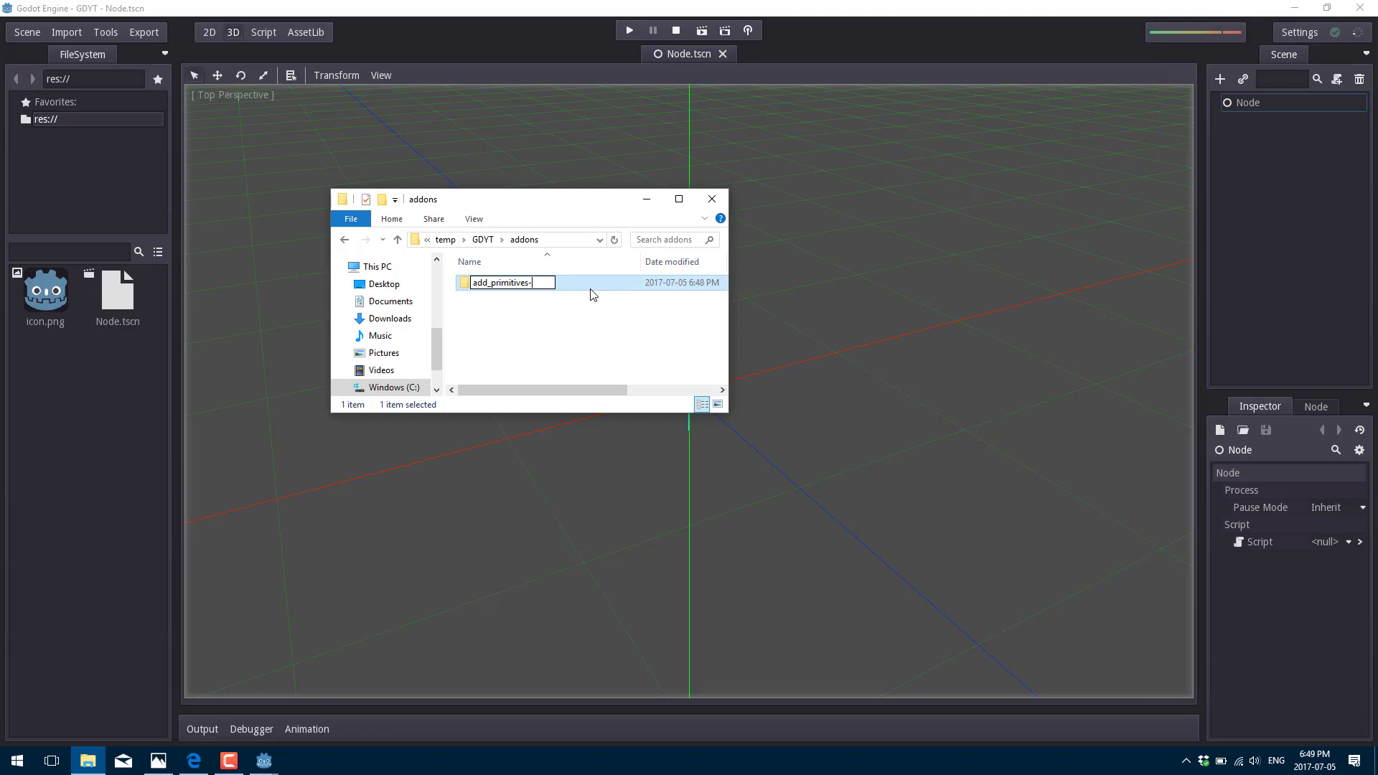
{"action": "key", "text": "Return"}
{"action": "left_click", "coordinate": [543, 282]}
{"action": "left_click", "coordinate": [563, 350]}
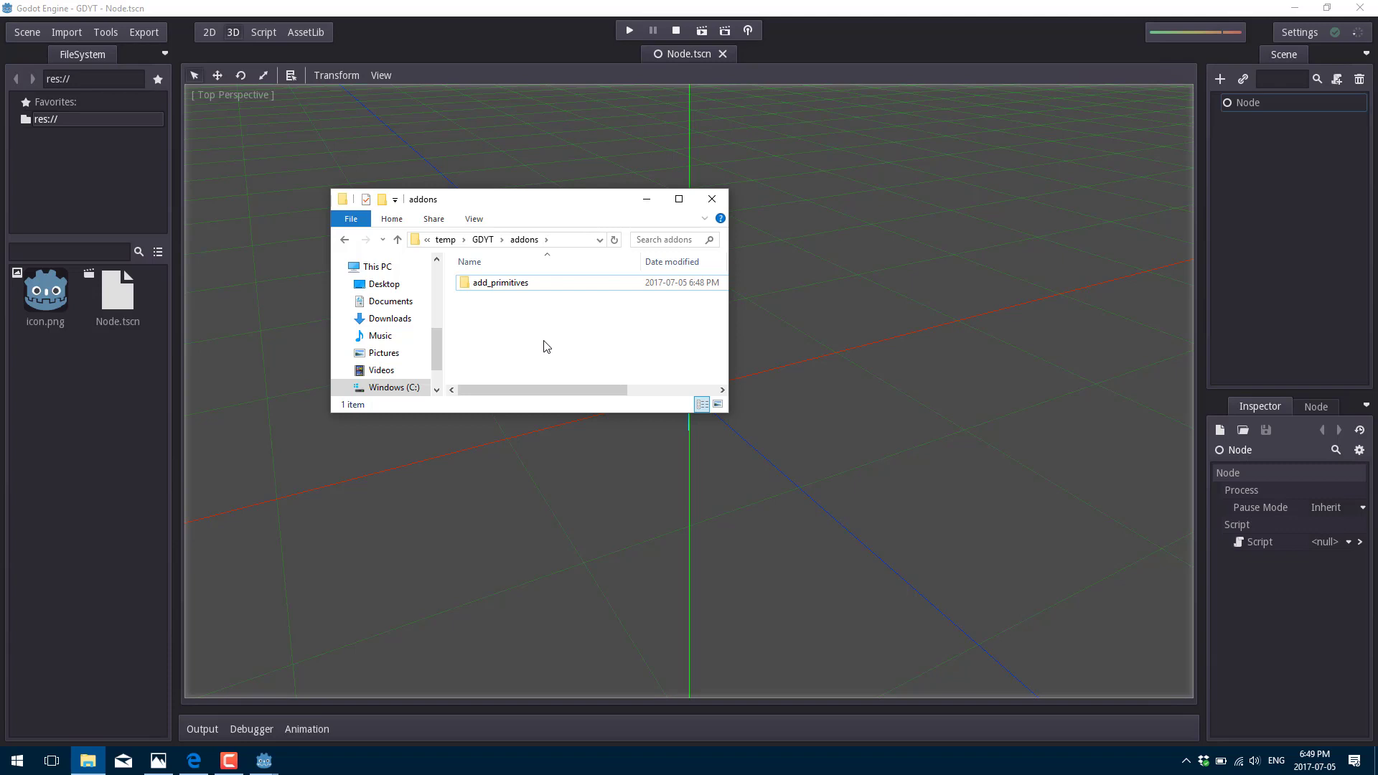
Open add_primitives/Plugin.gd in Visual Studio Code.
{"action": "double_click", "coordinate": [507, 284]}
{"action": "left_click", "coordinate": [503, 328]}
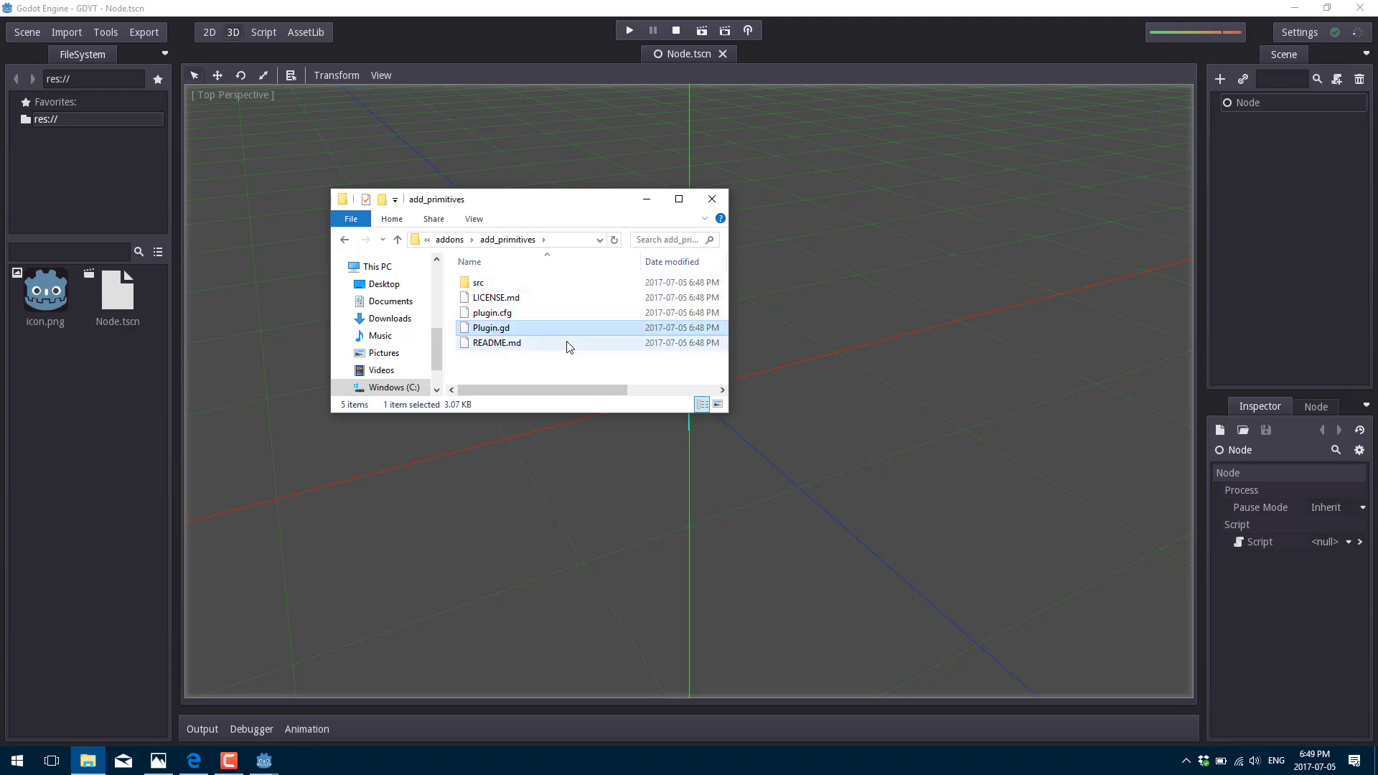
{"action": "right_click", "coordinate": [490, 329]}
{"action": "left_click", "coordinate": [542, 353]}
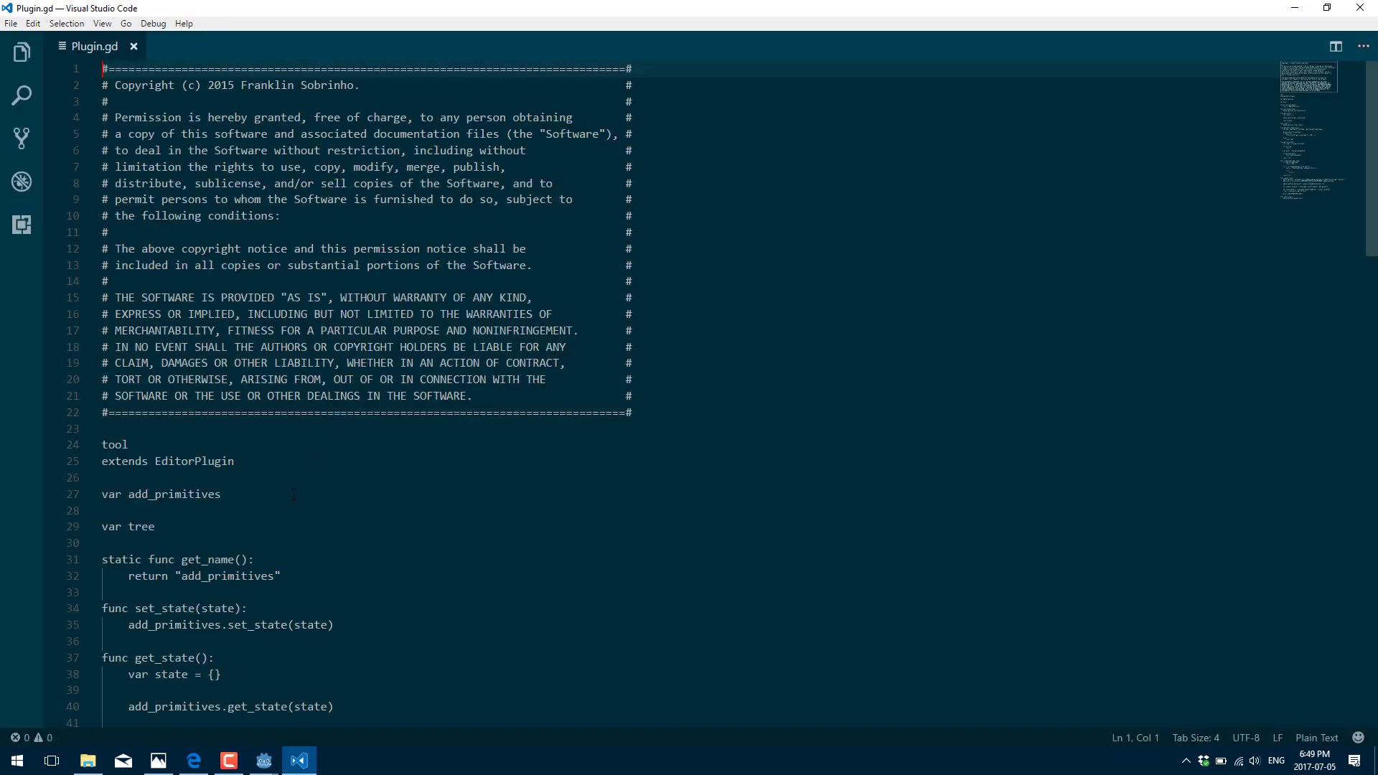
Confirm line 32 of Plugin.gd returns 'add_primitives', then close Visual Studio Code.
{"action": "double_click", "coordinate": [226, 575]}
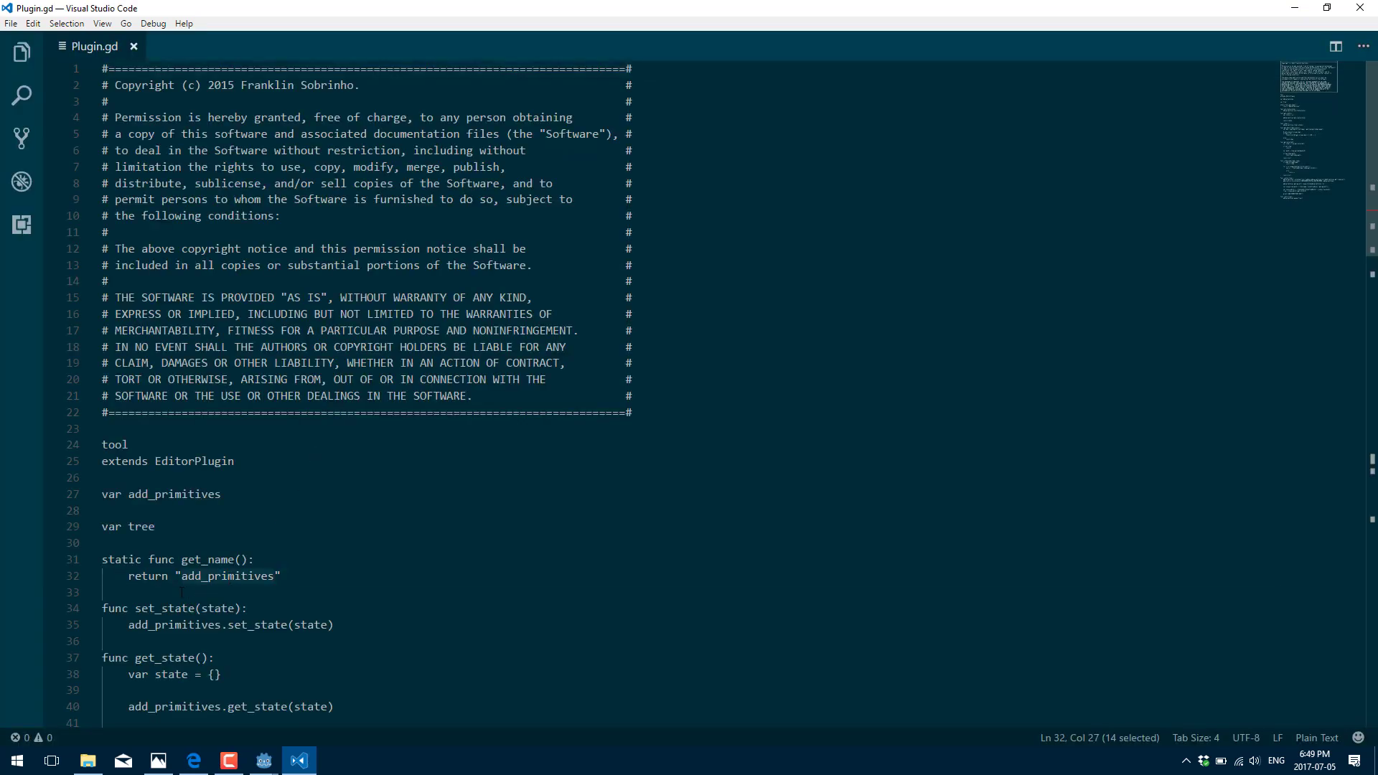
{"action": "scroll", "coordinate": [251, 589], "scroll_direction": "down", "scroll_amount": 13}
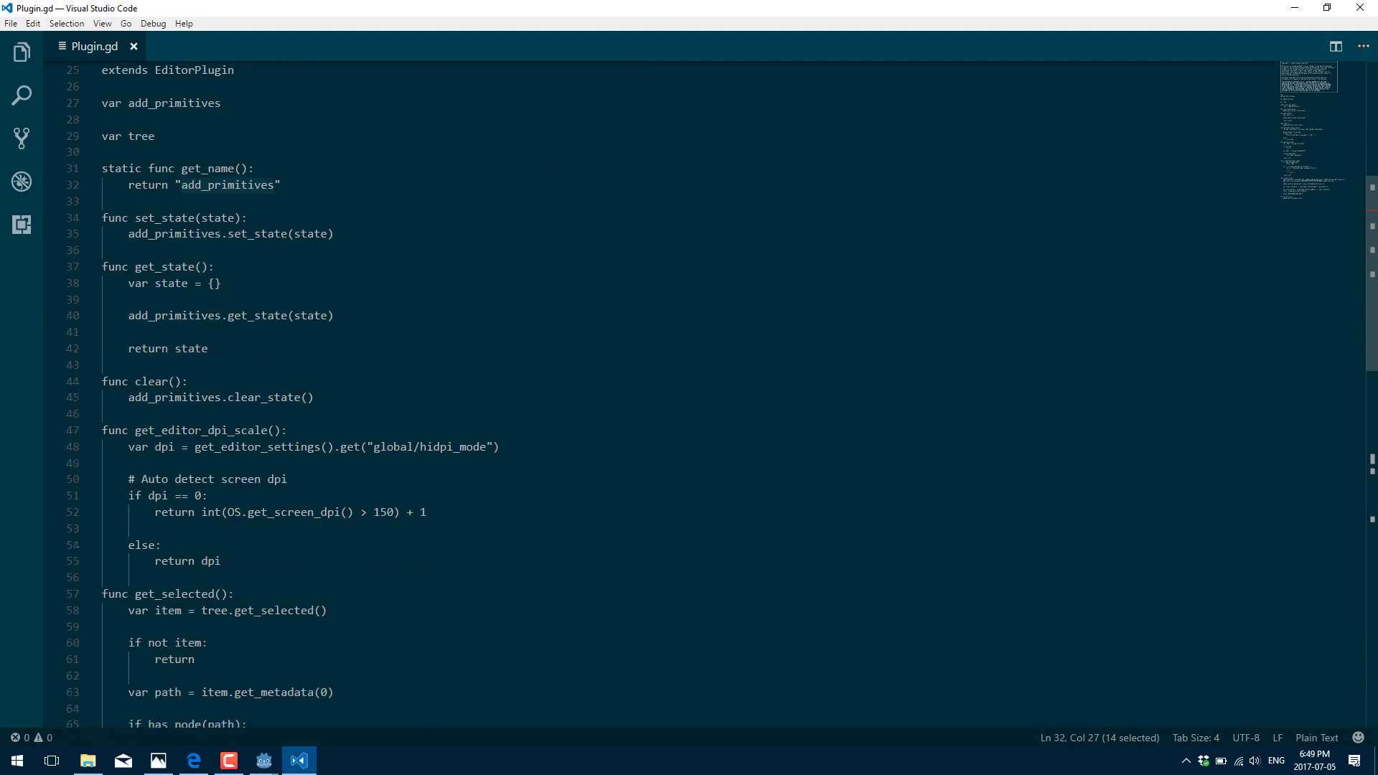
{"action": "scroll", "coordinate": [212, 534], "scroll_direction": "down", "scroll_amount": 15}
{"action": "scroll", "coordinate": [212, 534], "scroll_direction": "up", "scroll_amount": 20}
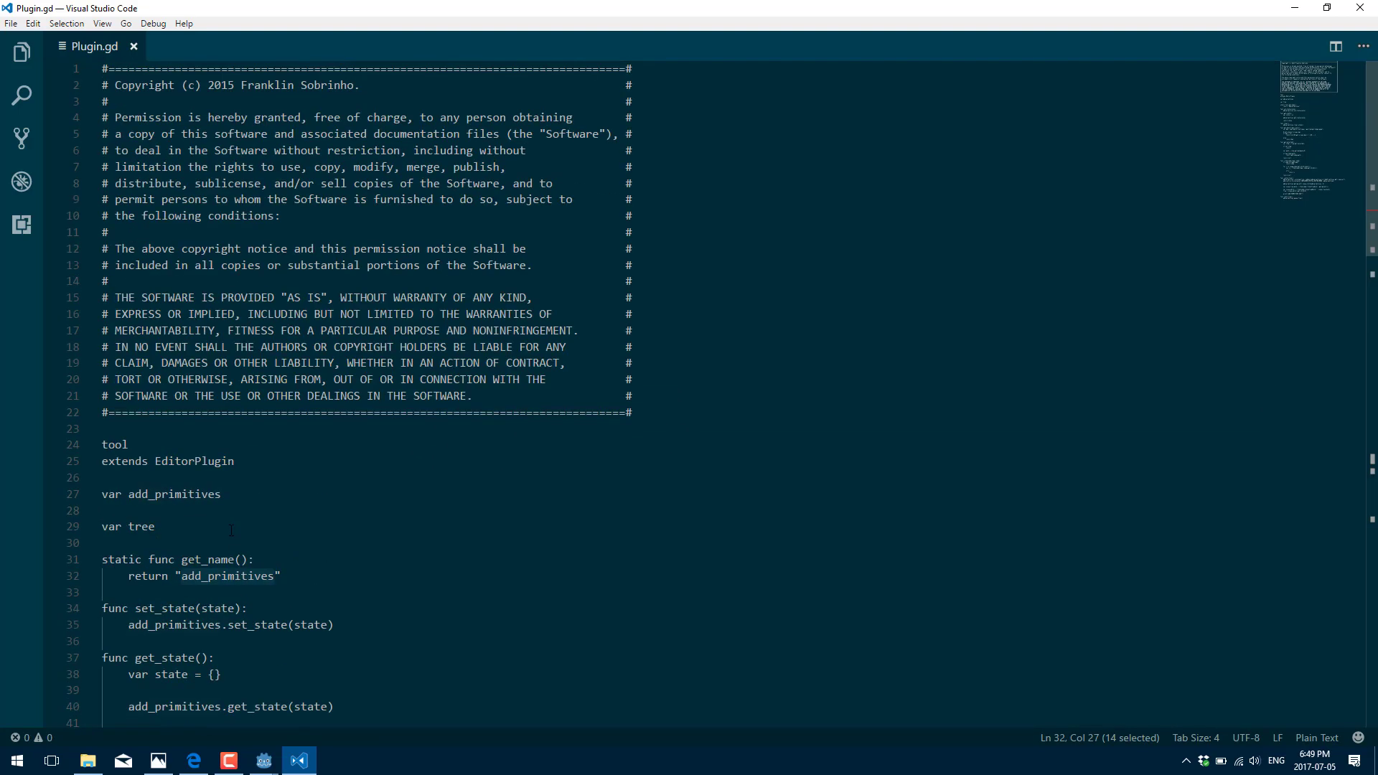
{"action": "left_click", "coordinate": [1361, 9]}
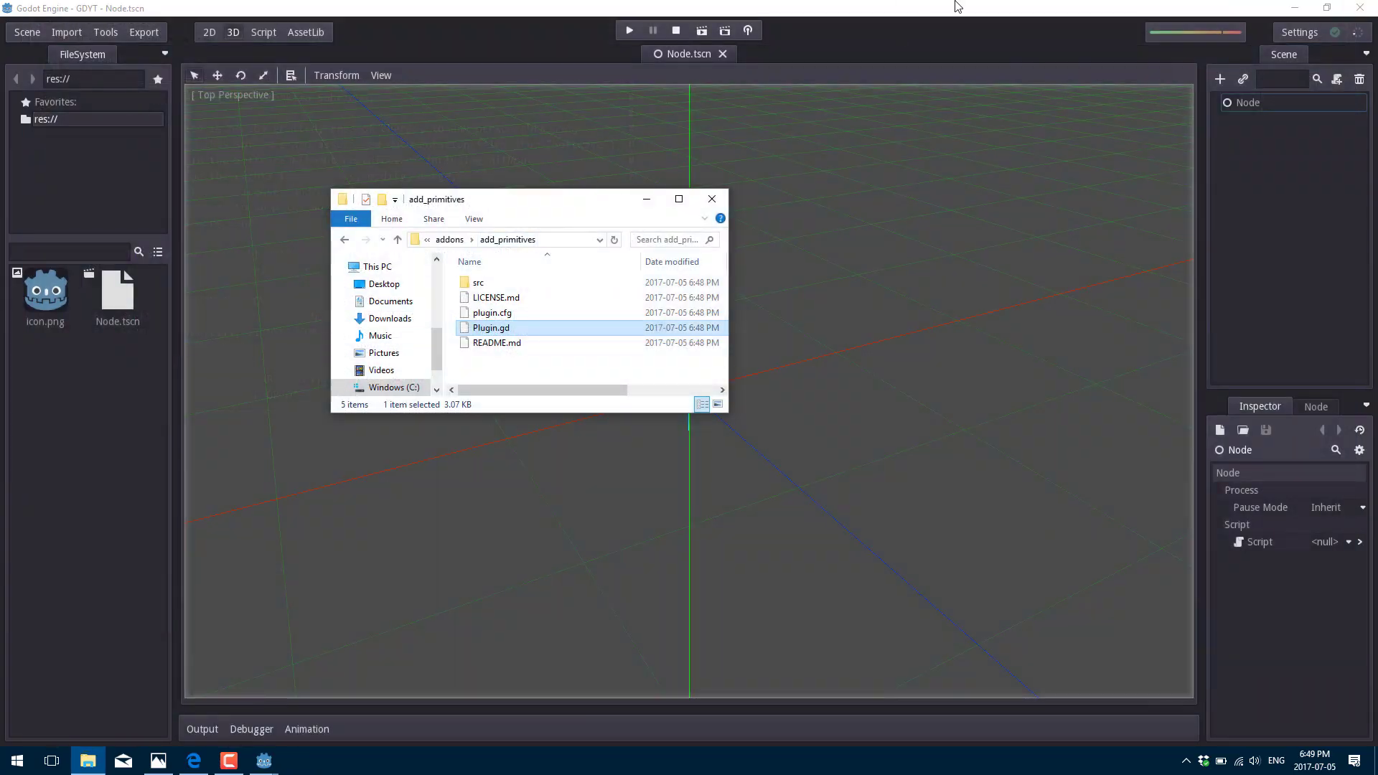
Set Add Primitives 1.2.1 to Active in the Project Settings Plugins list.
{"action": "left_click", "coordinate": [957, 7]}
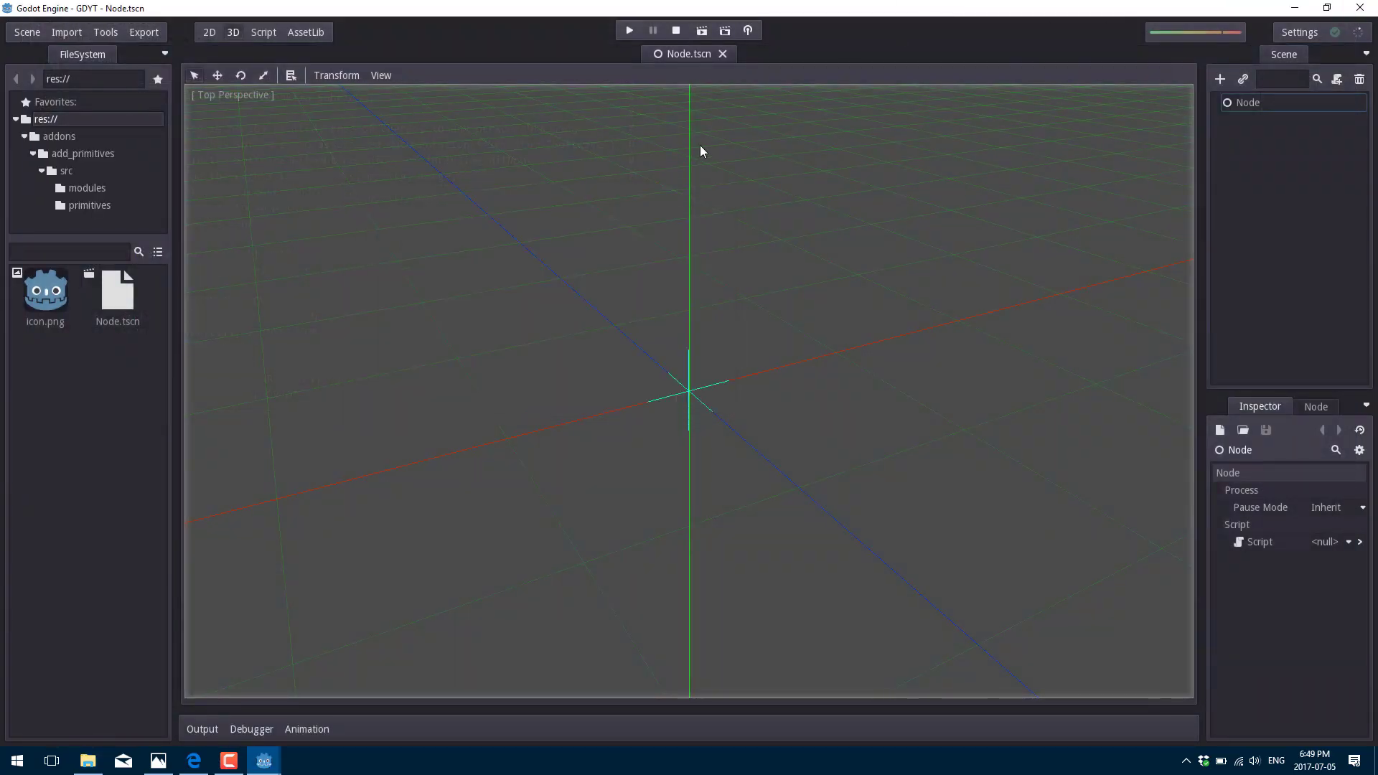
{"action": "left_click", "coordinate": [29, 32]}
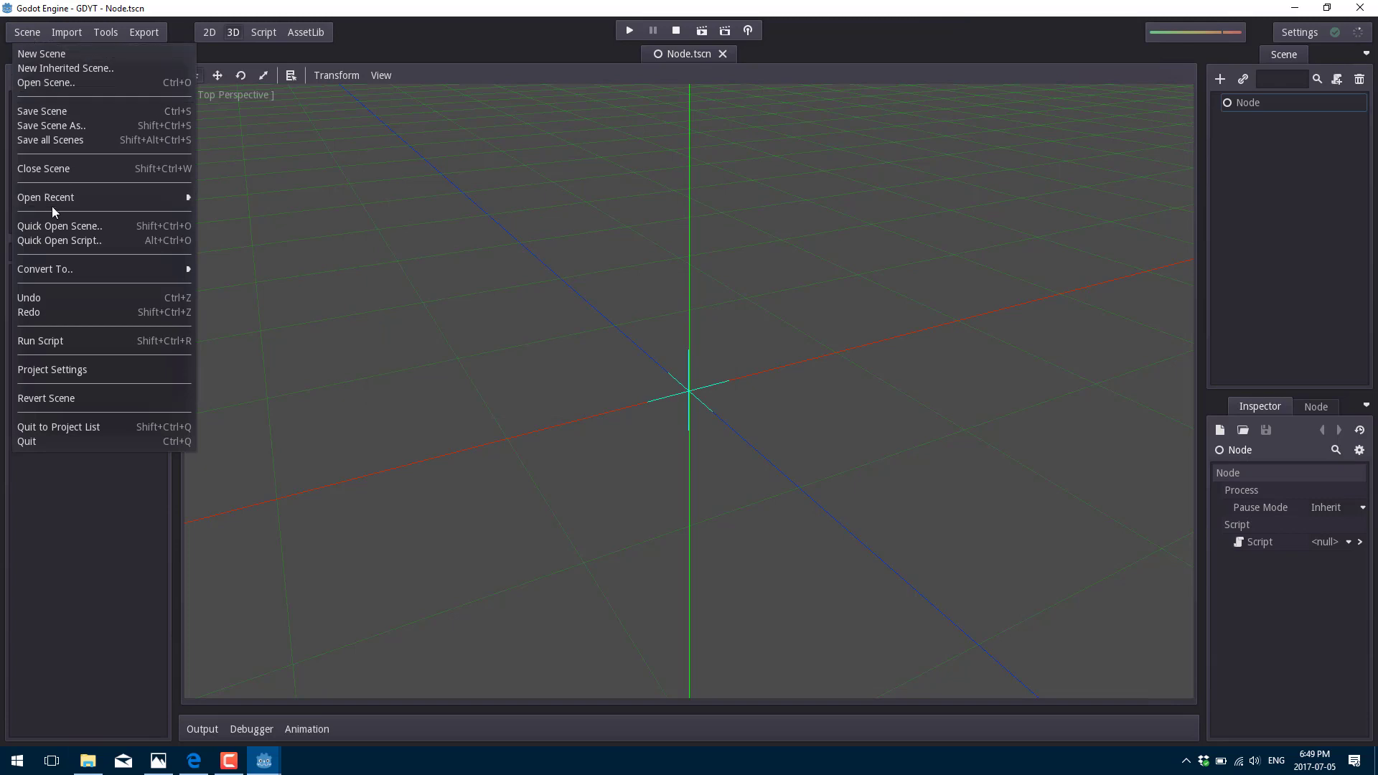
{"action": "left_click", "coordinate": [70, 368]}
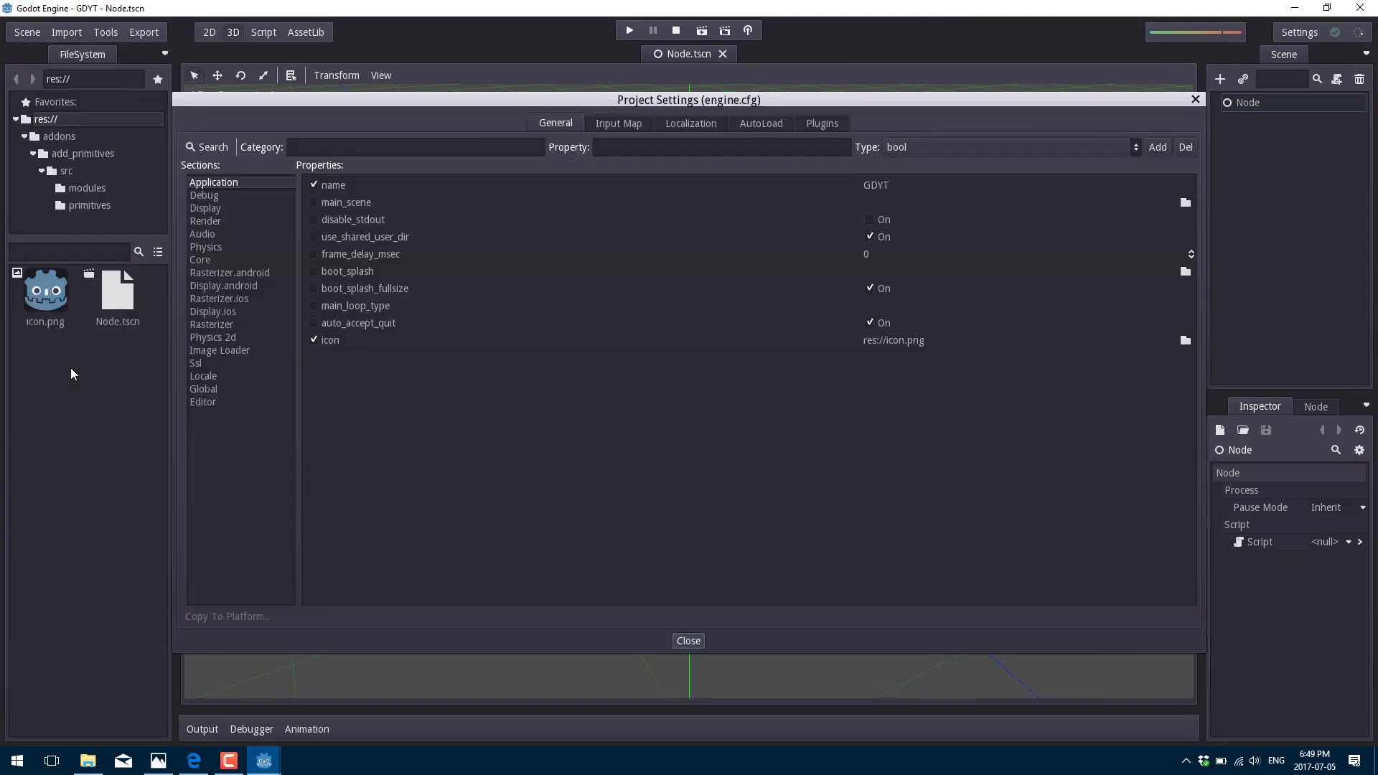
{"action": "left_click", "coordinate": [814, 128]}
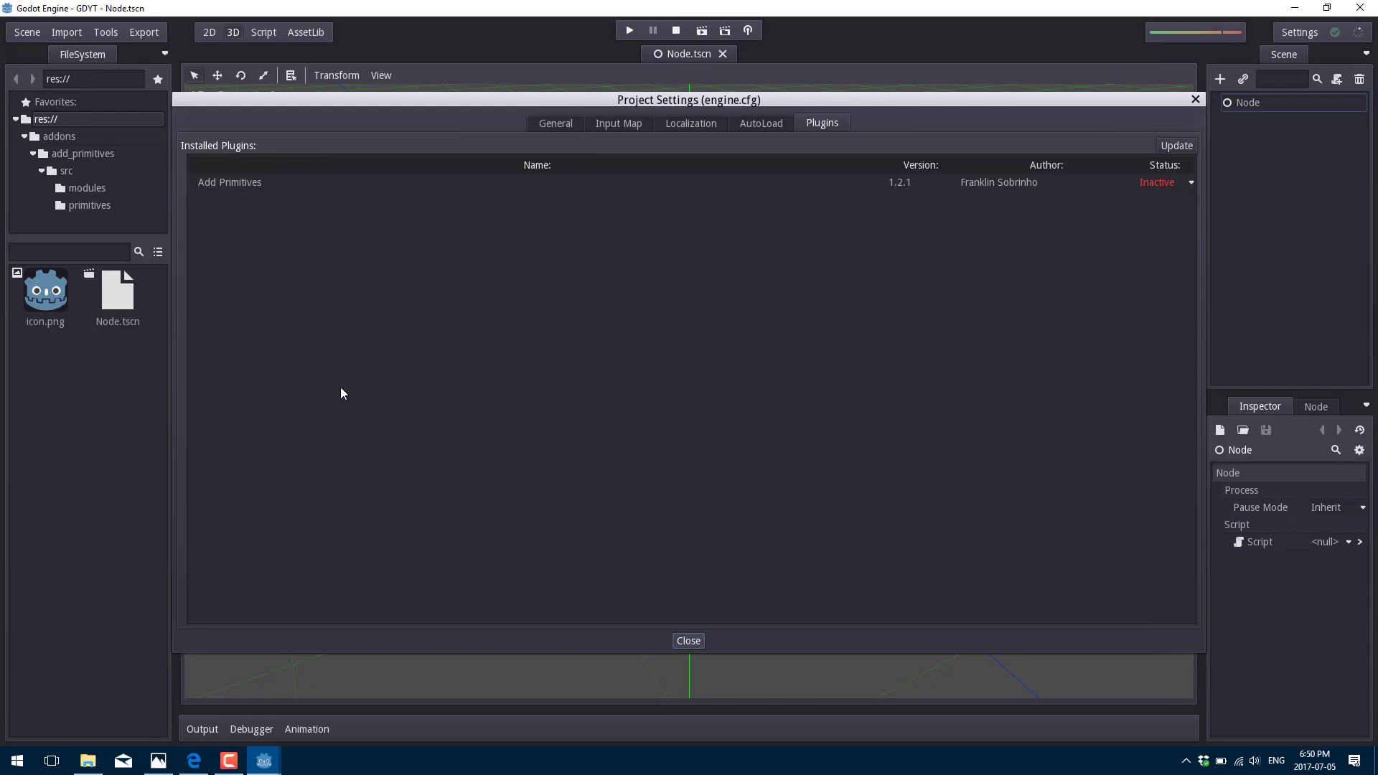
{"action": "left_click", "coordinate": [1192, 183]}
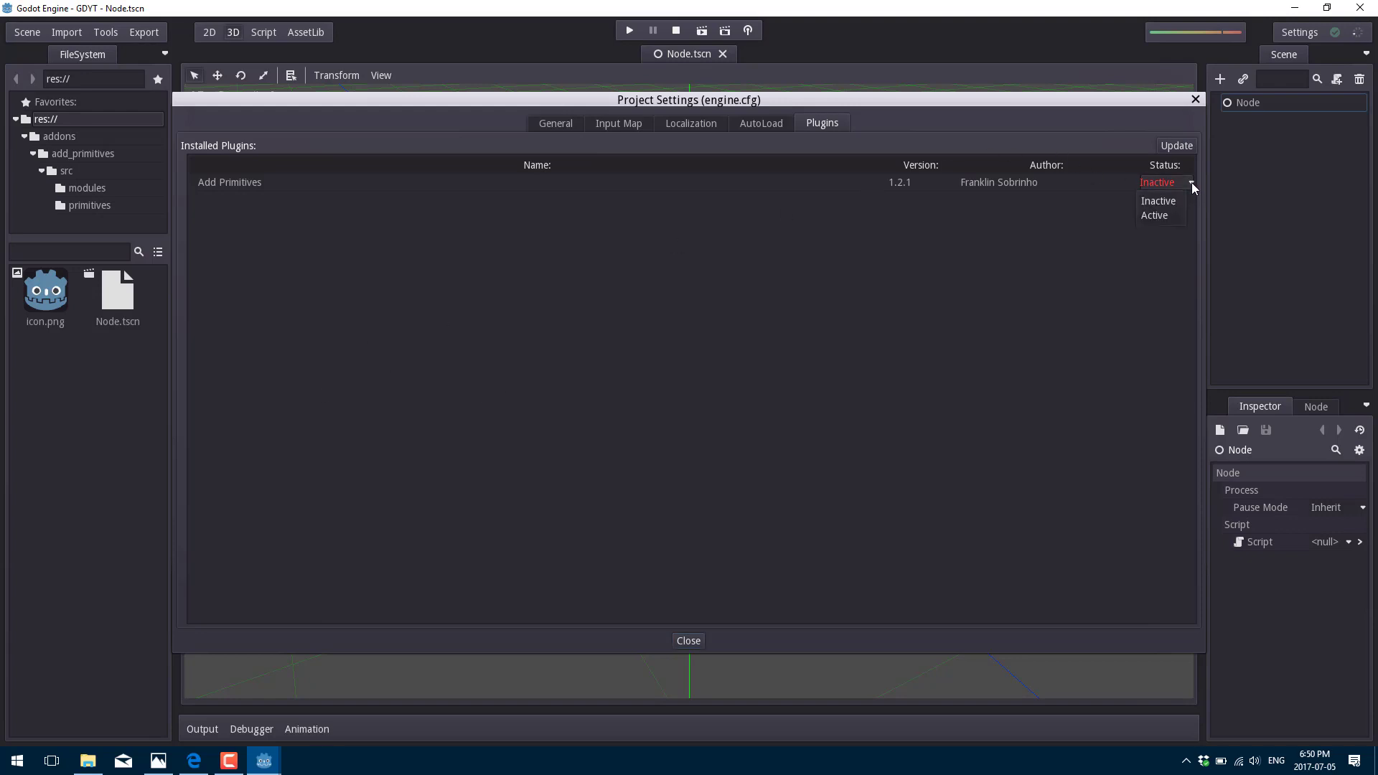
{"action": "left_click", "coordinate": [1157, 216]}
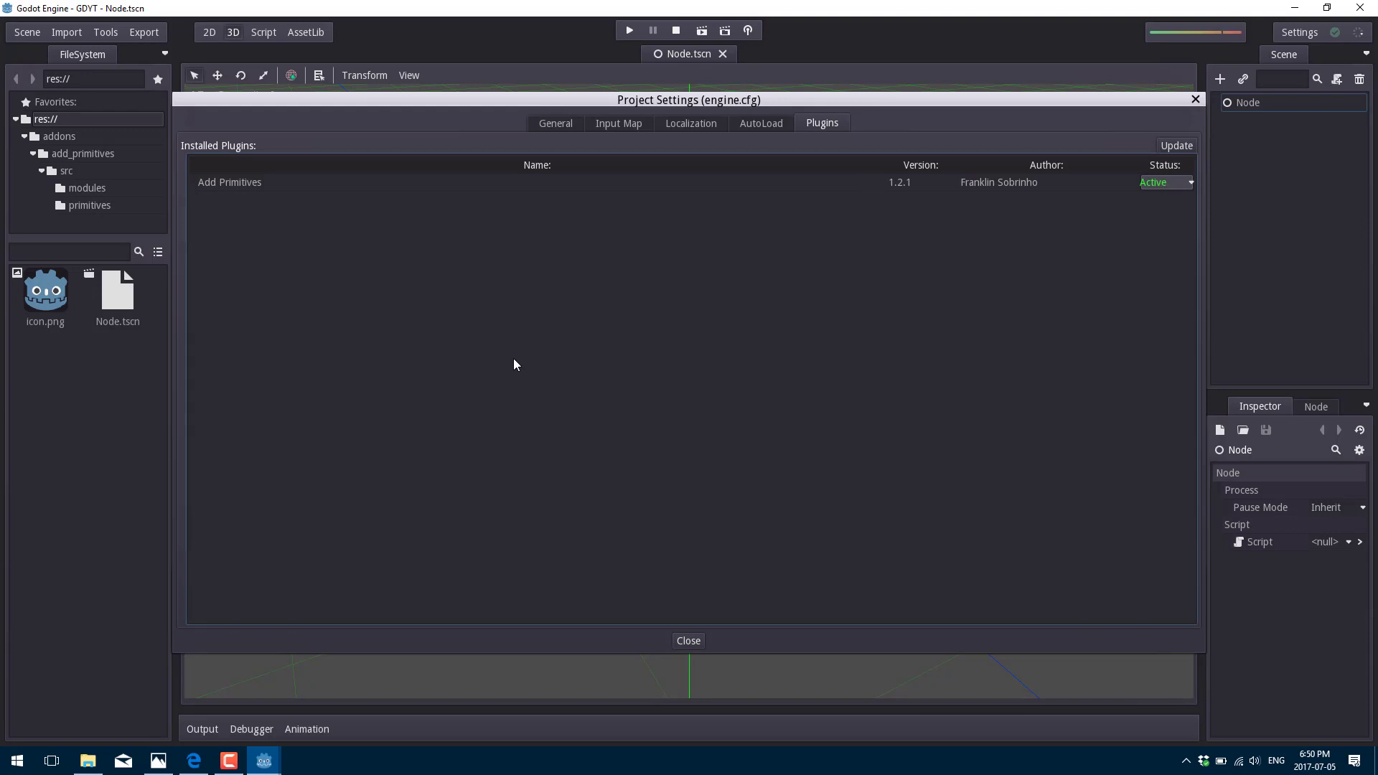
Close Project Settings and add a Sphere primitive from the Add Primitives toolbar menu.
{"action": "left_click", "coordinate": [689, 641]}
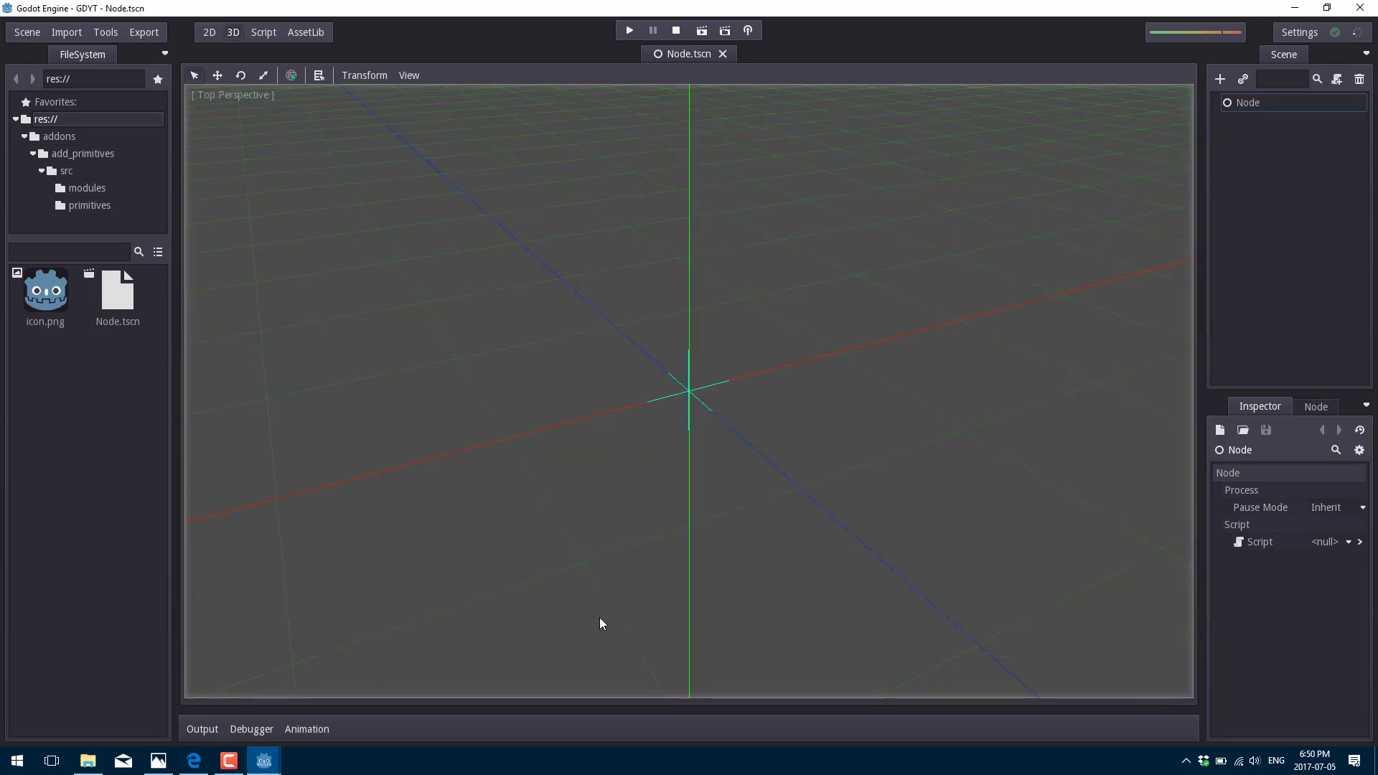
{"action": "left_click", "coordinate": [293, 75]}
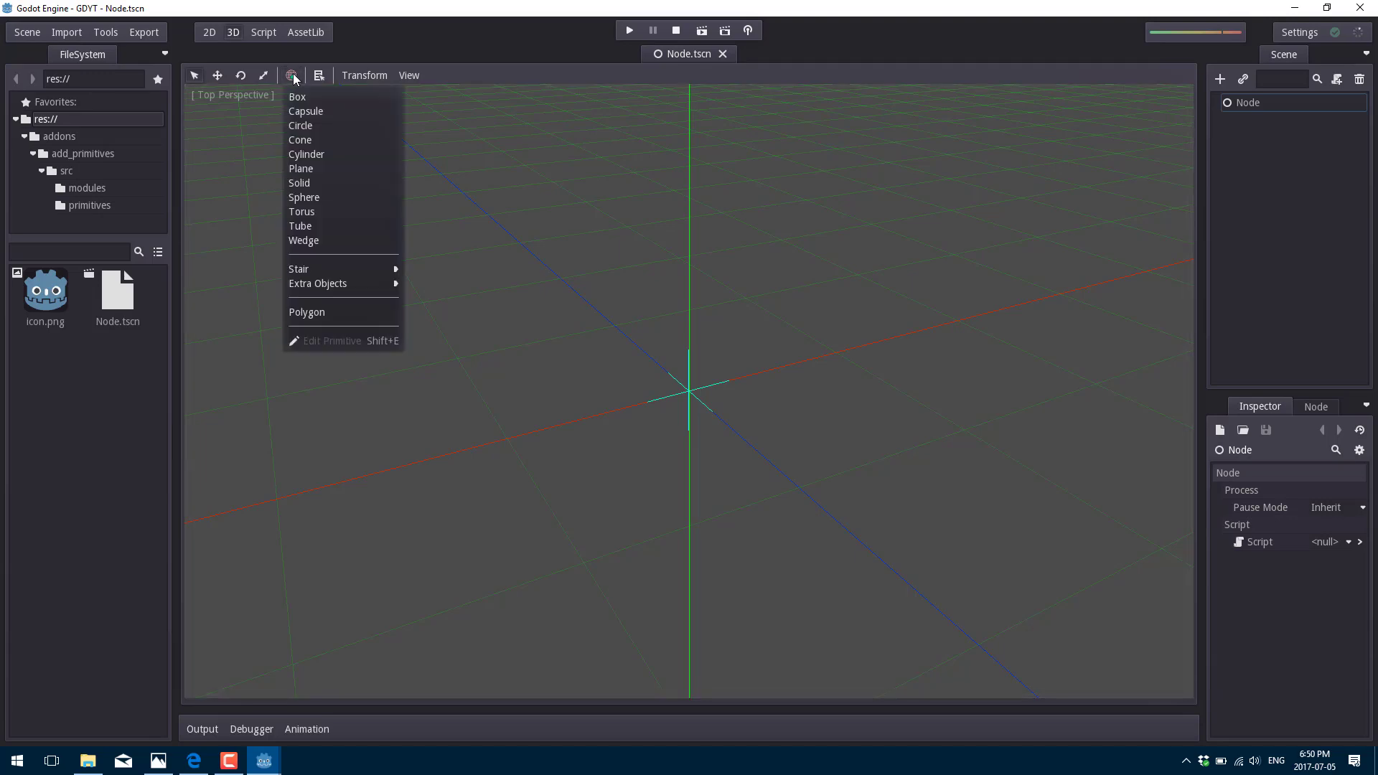
{"action": "left_click", "coordinate": [211, 33]}
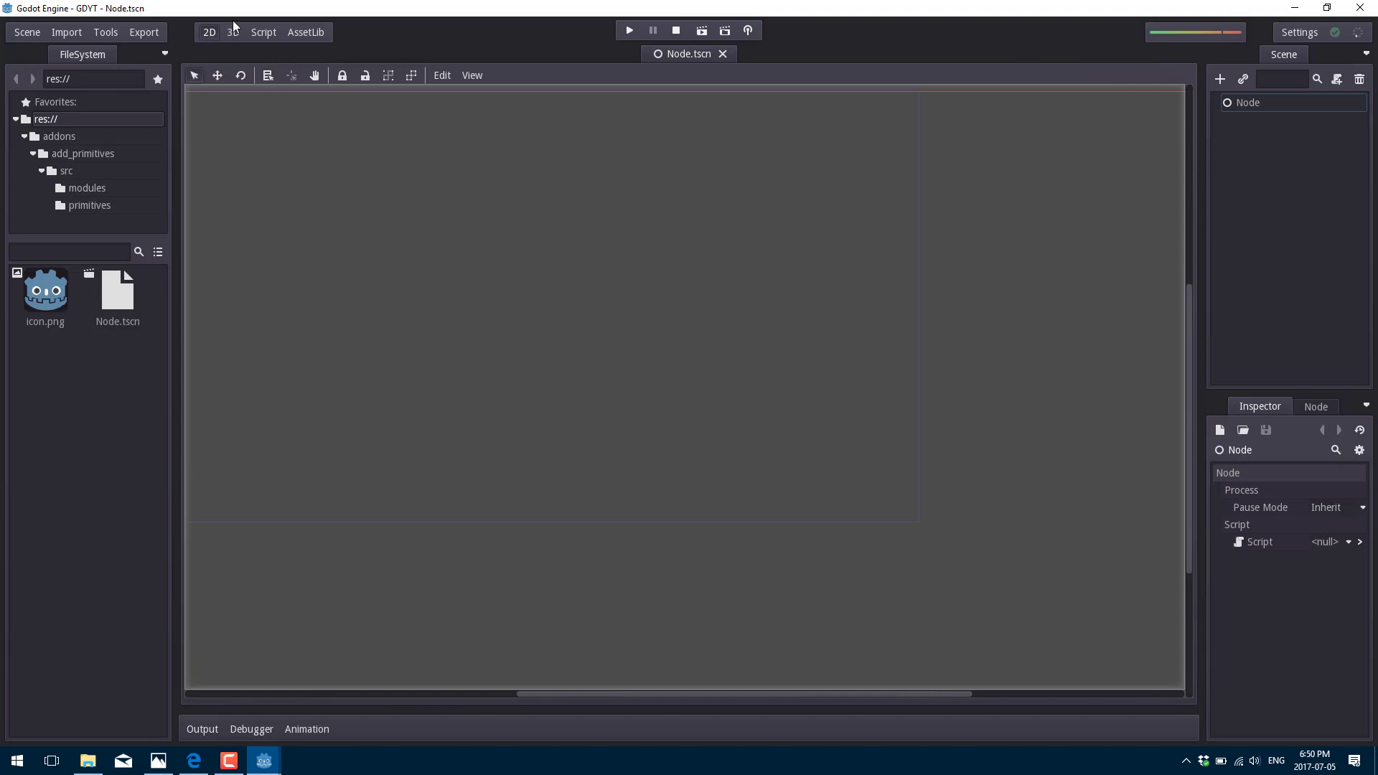
{"action": "left_click", "coordinate": [233, 32]}
{"action": "left_click", "coordinate": [291, 75]}
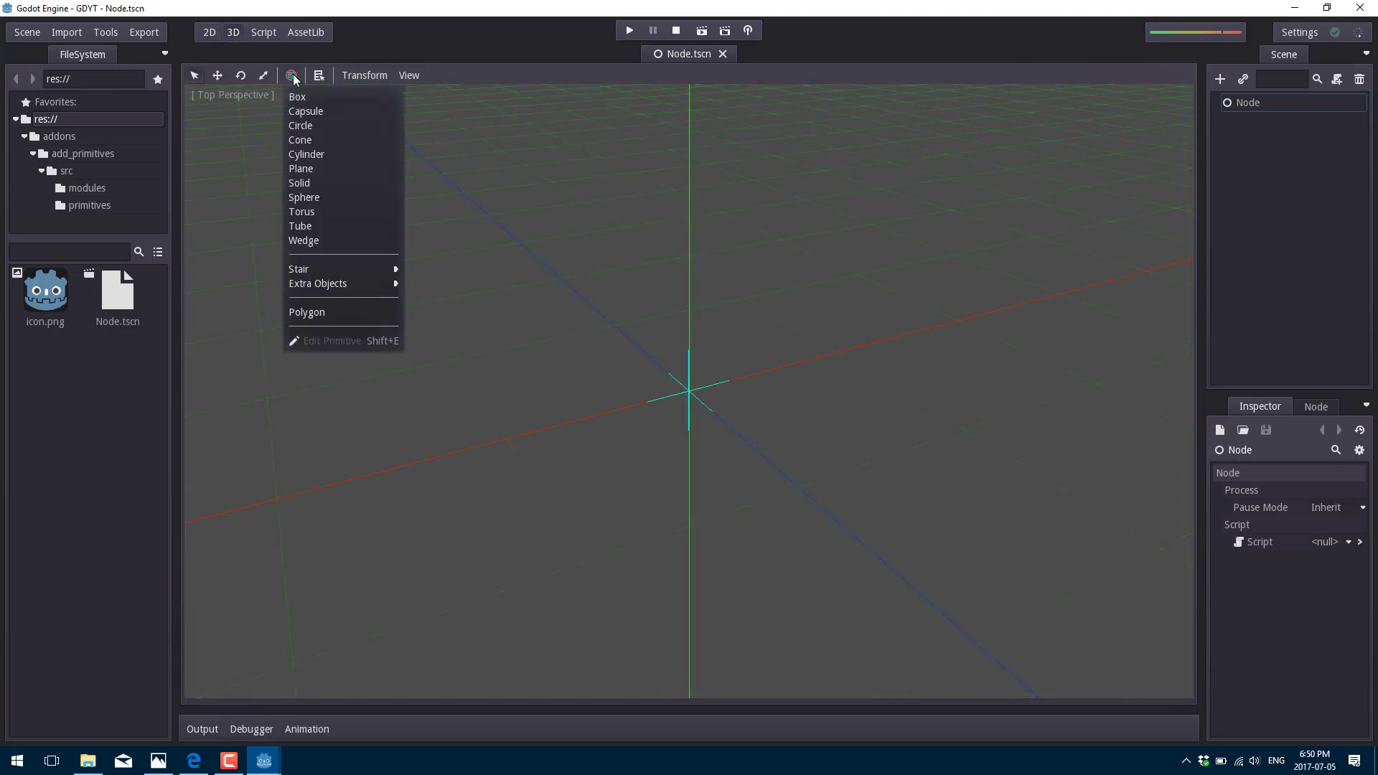
{"action": "left_click", "coordinate": [330, 199]}
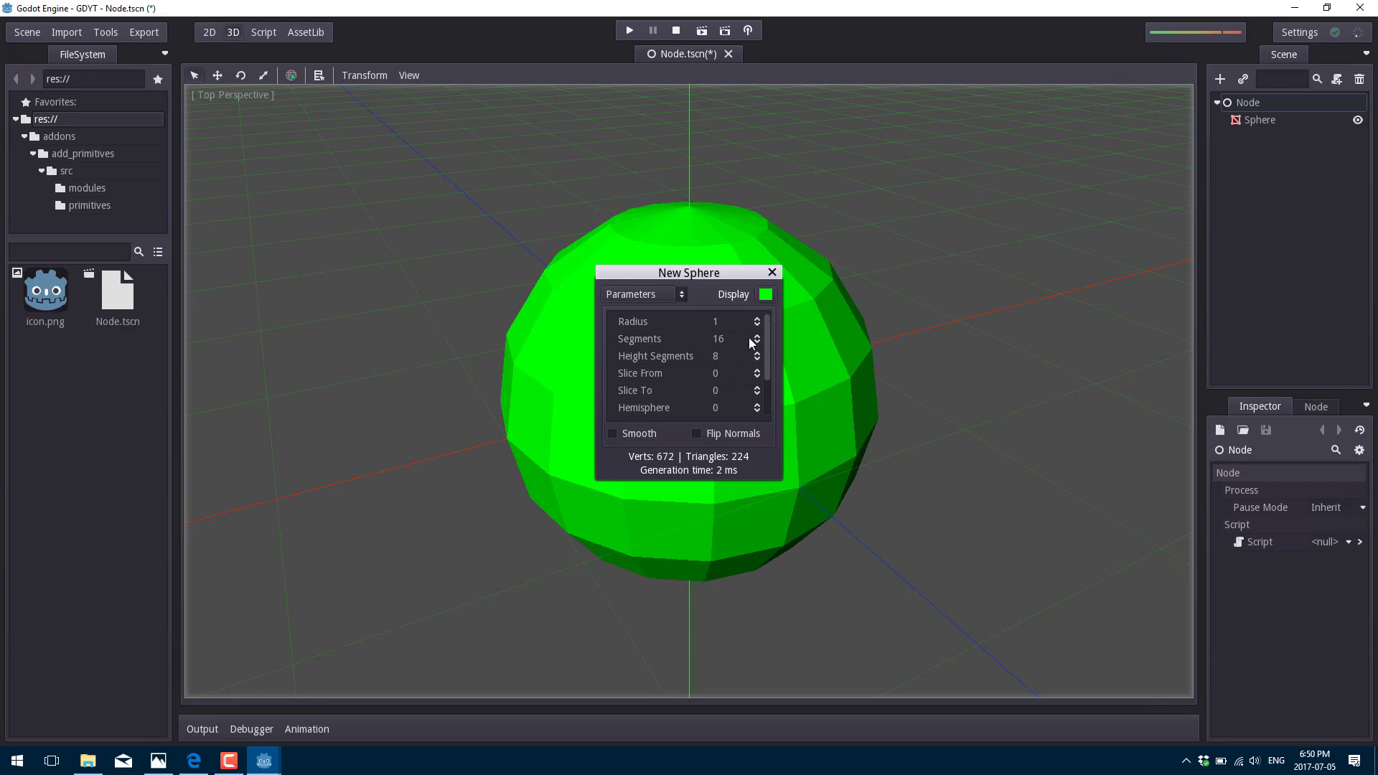
Make the sphere smooth with 21 segments and Hemisphere 0.016.
{"action": "left_click", "coordinate": [614, 435]}
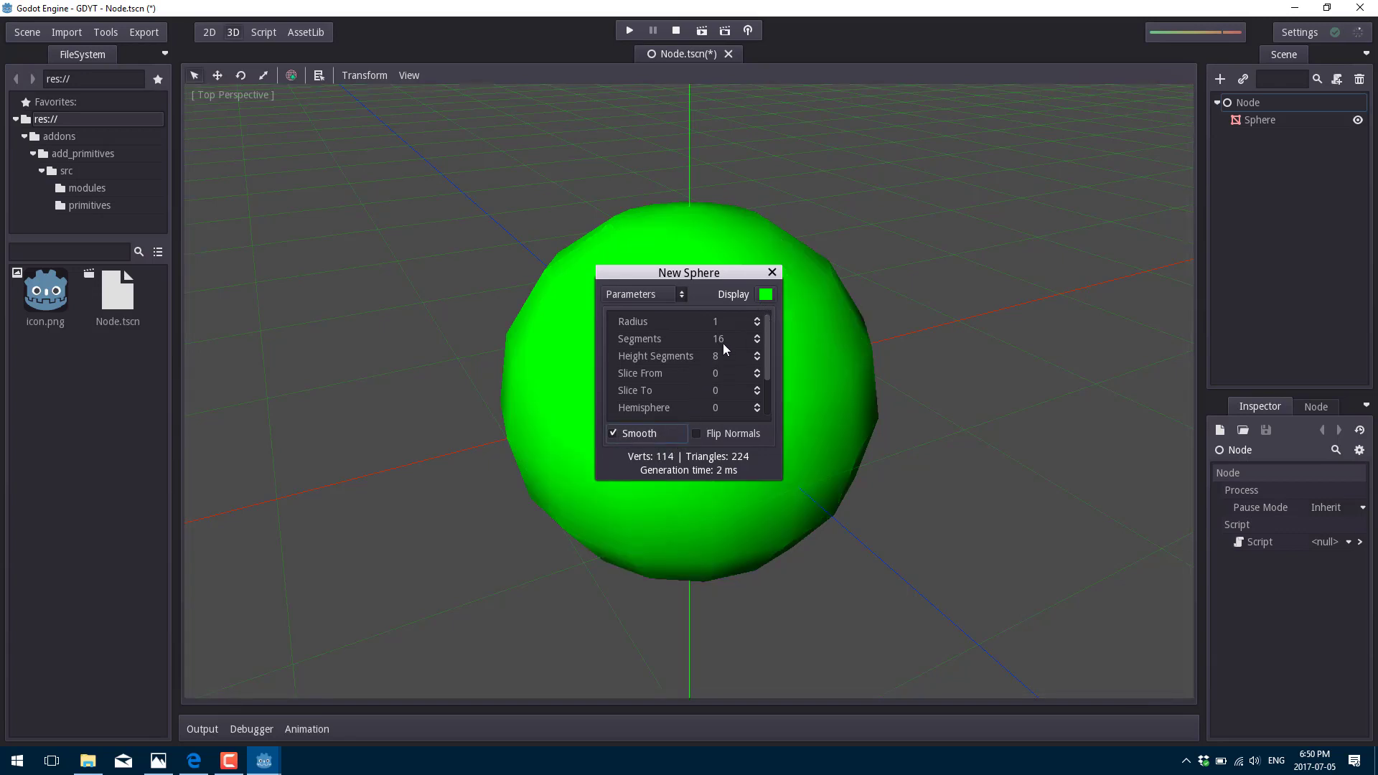
{"action": "left_click", "coordinate": [759, 336]}
{"action": "left_click", "coordinate": [761, 335]}
{"action": "left_click", "coordinate": [760, 335]}
{"action": "left_click", "coordinate": [761, 334]}
{"action": "left_click", "coordinate": [760, 335]}
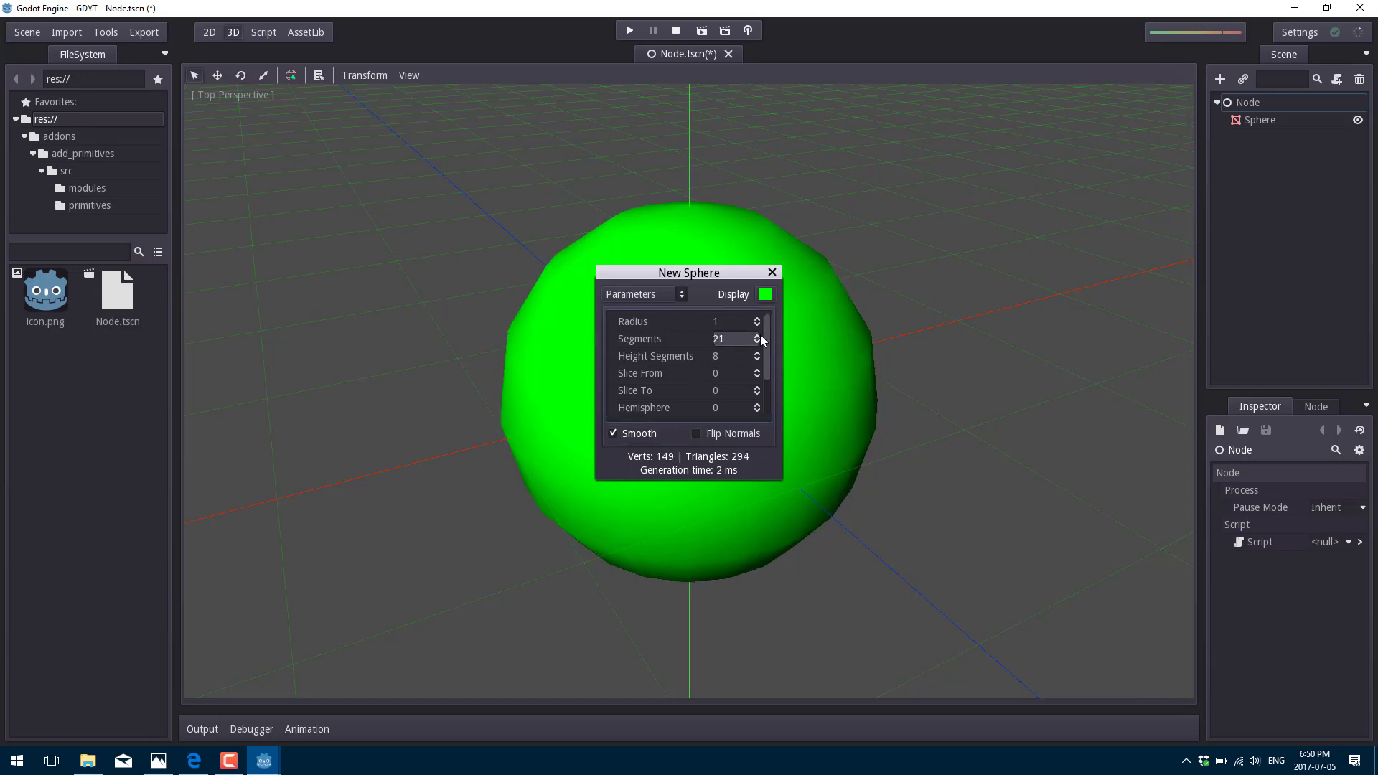
{"action": "left_click", "coordinate": [760, 404]}
{"action": "left_click", "coordinate": [759, 404]}
{"action": "left_click", "coordinate": [759, 404]}
{"action": "left_click", "coordinate": [758, 403]}
{"action": "left_click", "coordinate": [759, 403]}
{"action": "left_click", "coordinate": [758, 403]}
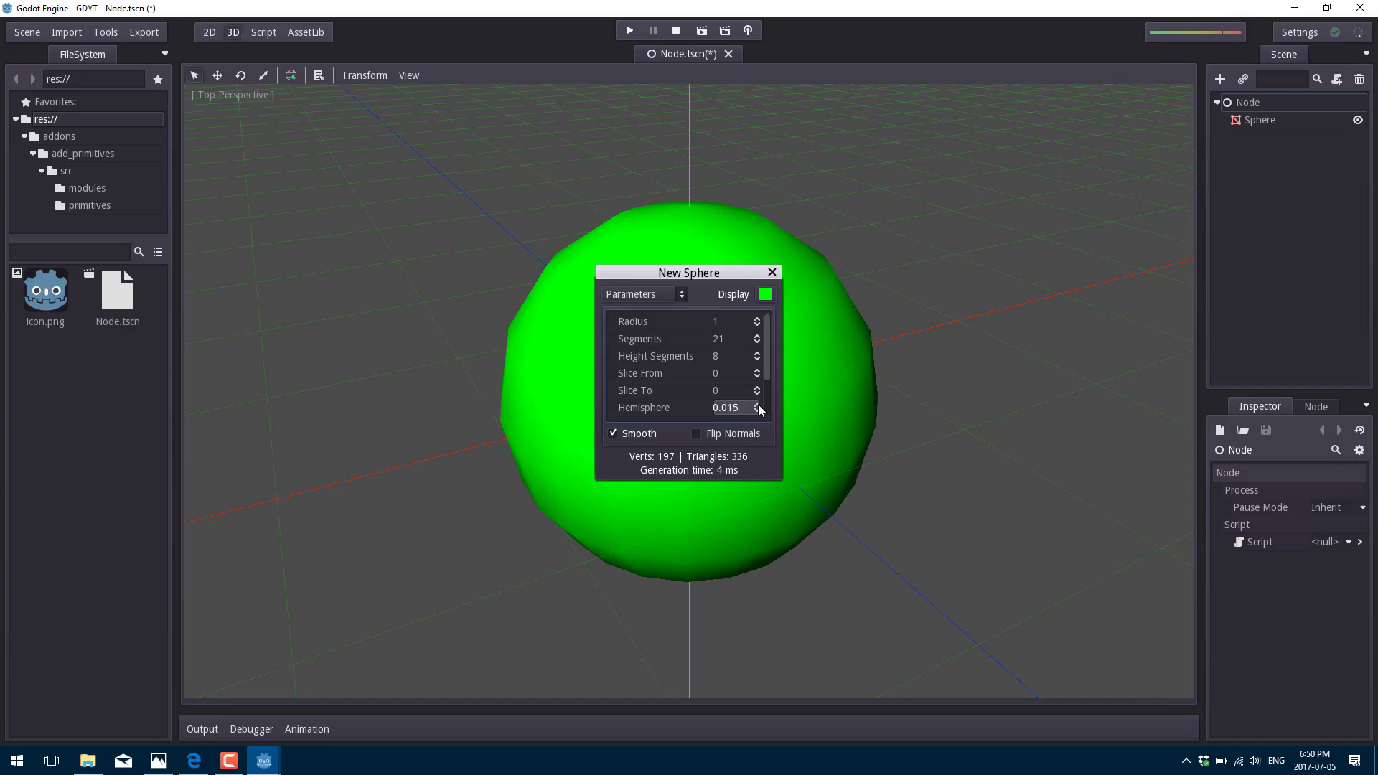
{"action": "left_click", "coordinate": [758, 403]}
Slice the sphere from 45 to 145 and close its settings.
{"action": "left_click", "coordinate": [731, 374]}
{"action": "type", "text": "45"}
{"action": "key", "text": "Return"}
{"action": "left_click", "coordinate": [731, 391]}
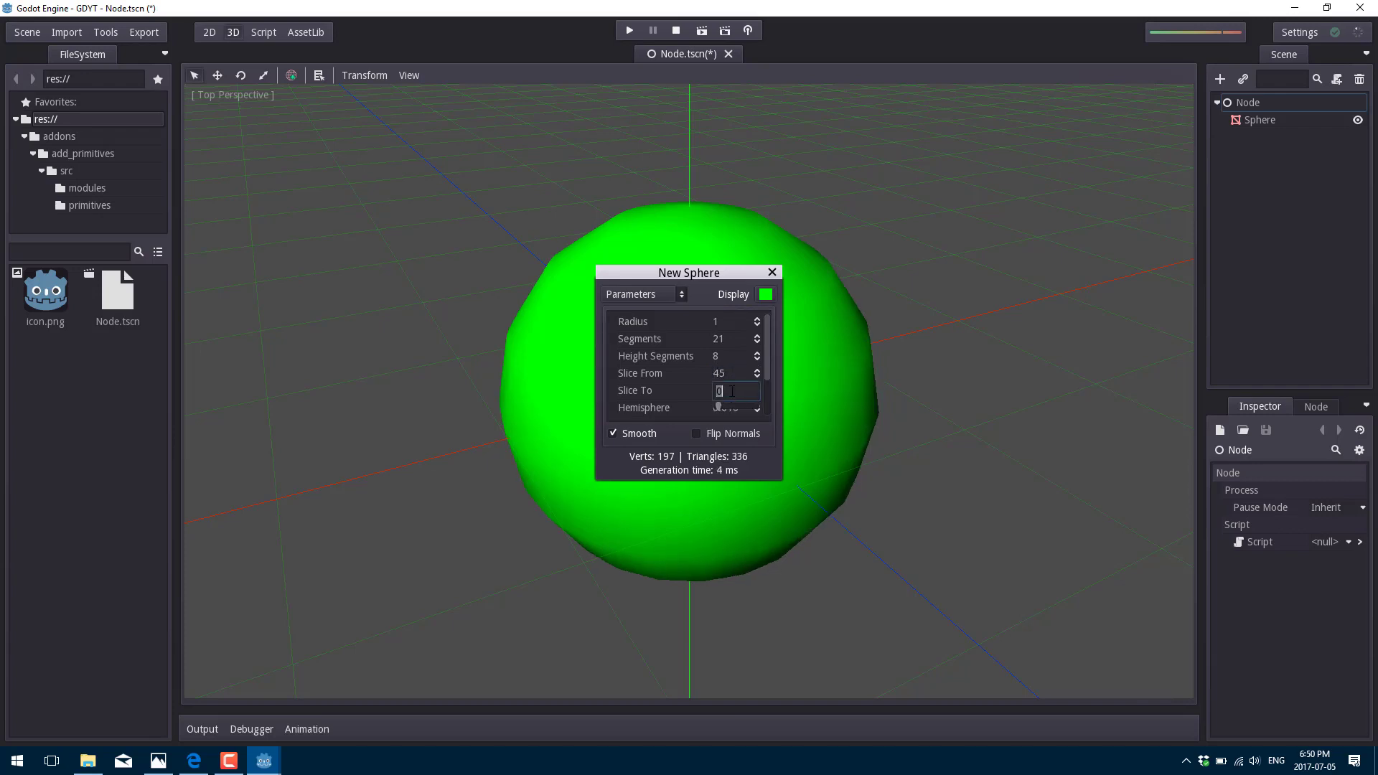
{"action": "type", "text": "145"}
{"action": "key", "text": "Return"}
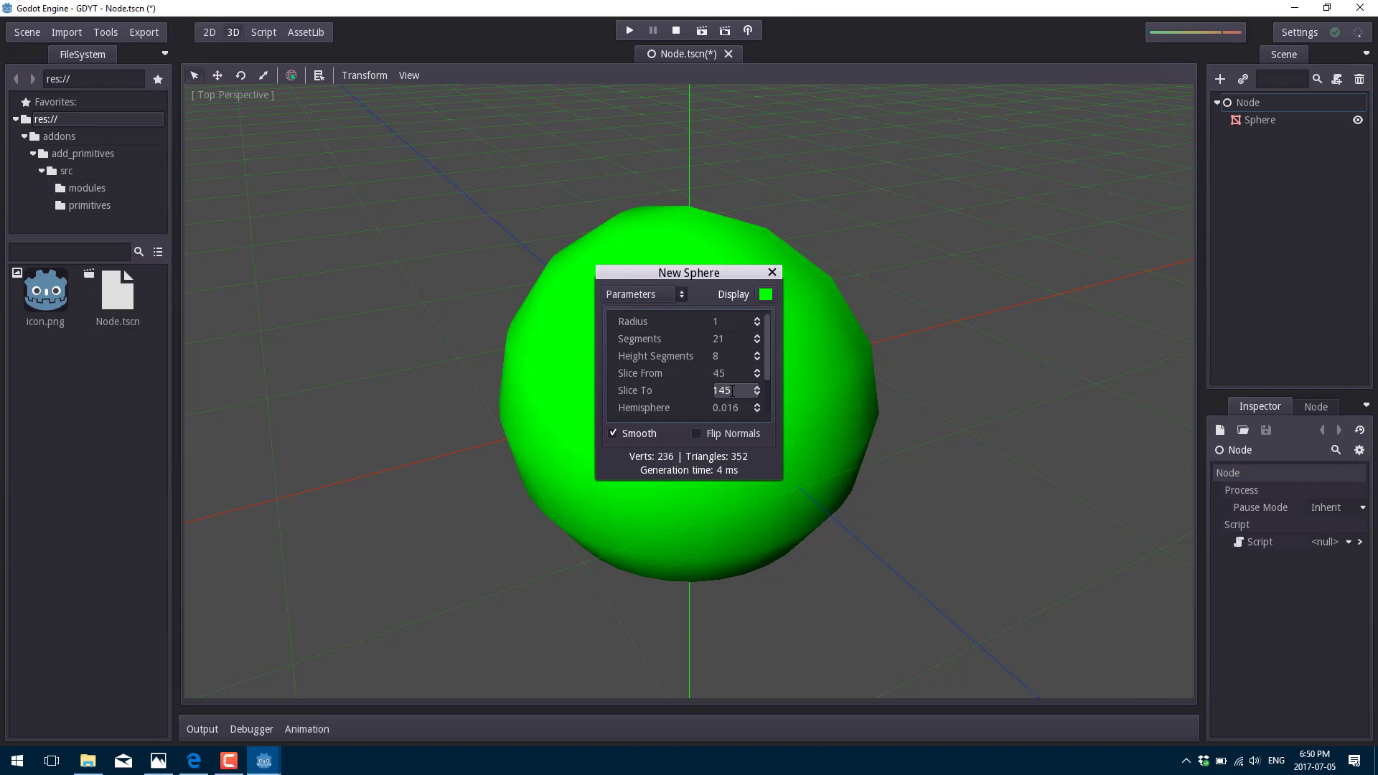
{"action": "left_click", "coordinate": [771, 272]}
{"action": "middle_click_drag", "start_coordinate": [851, 317], "coordinate": [375, 160]}
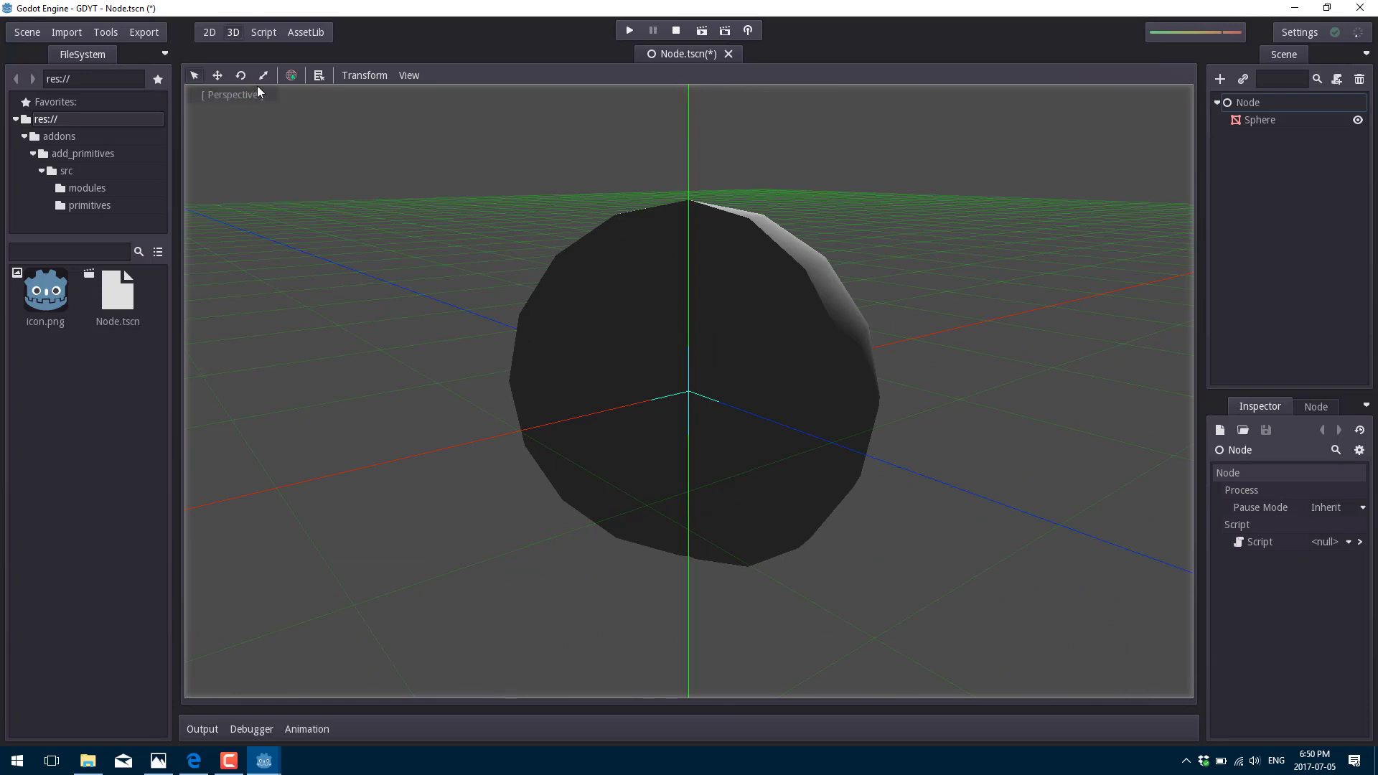
Add a Curved Stair primitive with default parameters from the Add Primitives Stair submenu.
{"action": "left_click", "coordinate": [291, 75]}
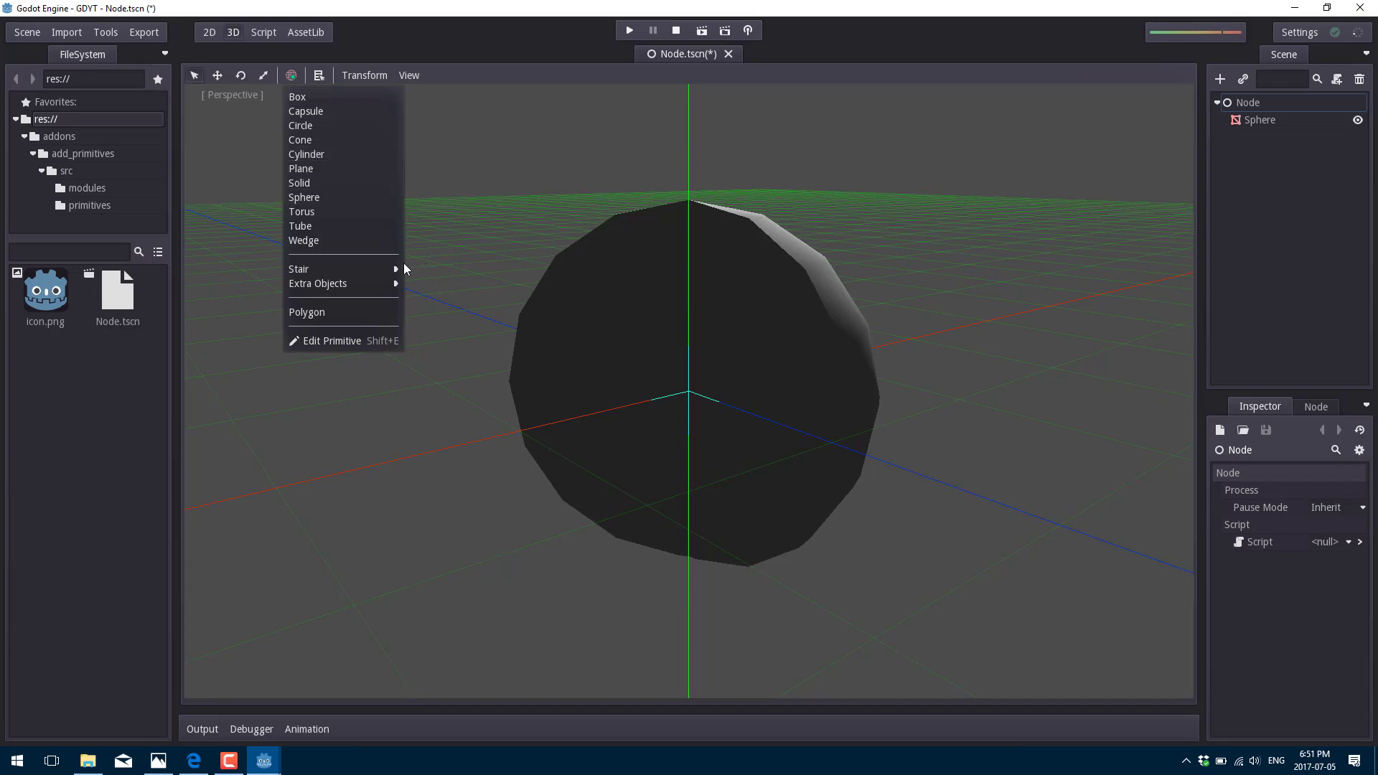
{"action": "mouse_move", "coordinate": [376, 264]}
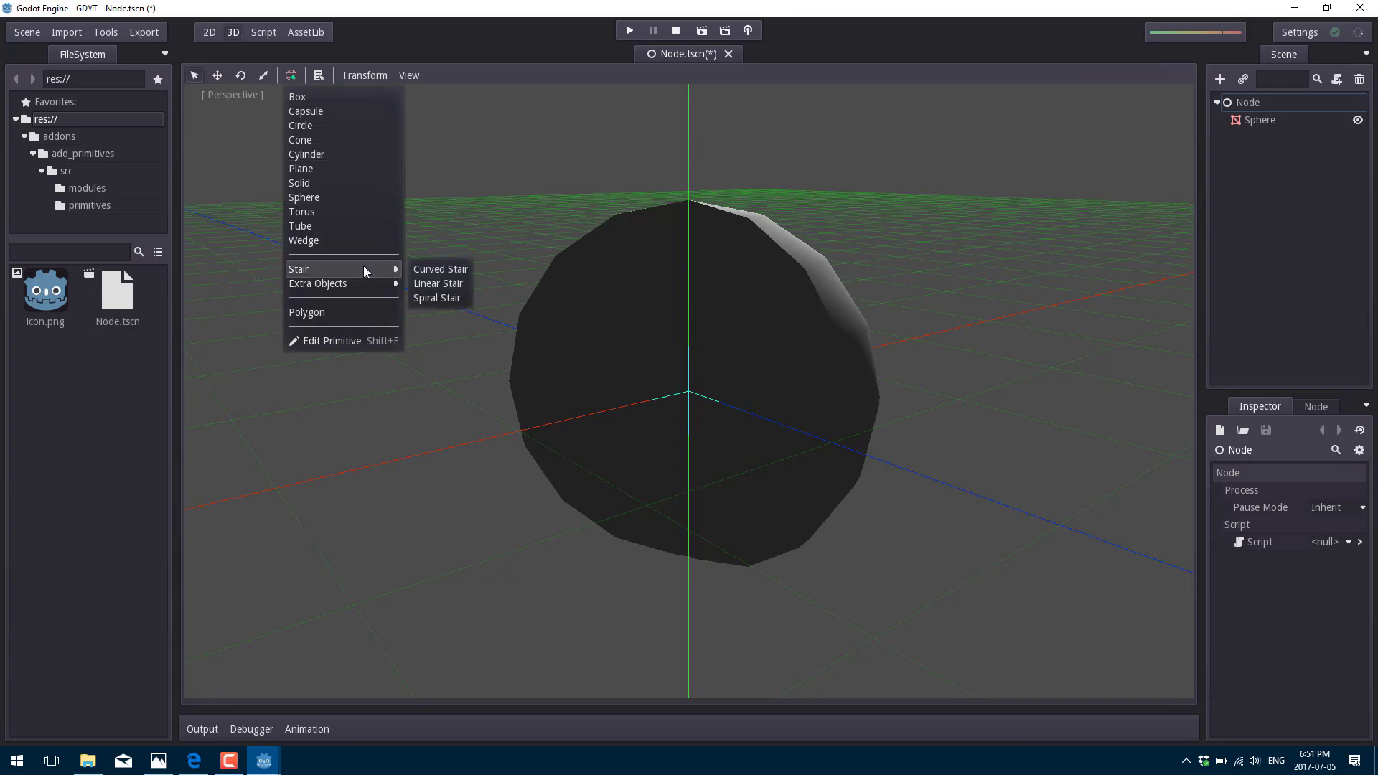
{"action": "left_click", "coordinate": [440, 269]}
{"action": "scroll", "coordinate": [441, 362], "scroll_direction": "down", "scroll_amount": 4}
{"action": "left_click", "coordinate": [773, 272]}
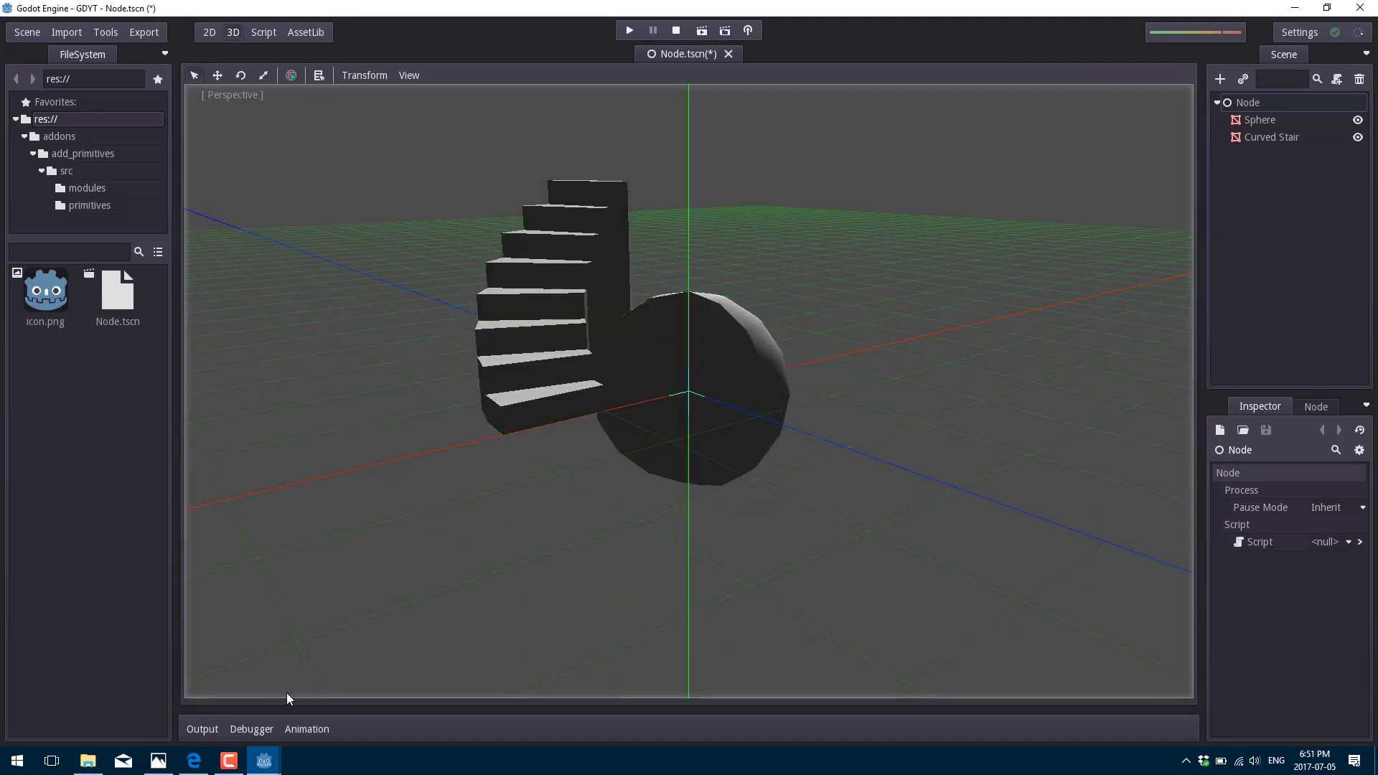
Bring the Edge window with the add_primitives GitHub repository page to the front.
{"action": "left_click", "coordinate": [194, 761]}
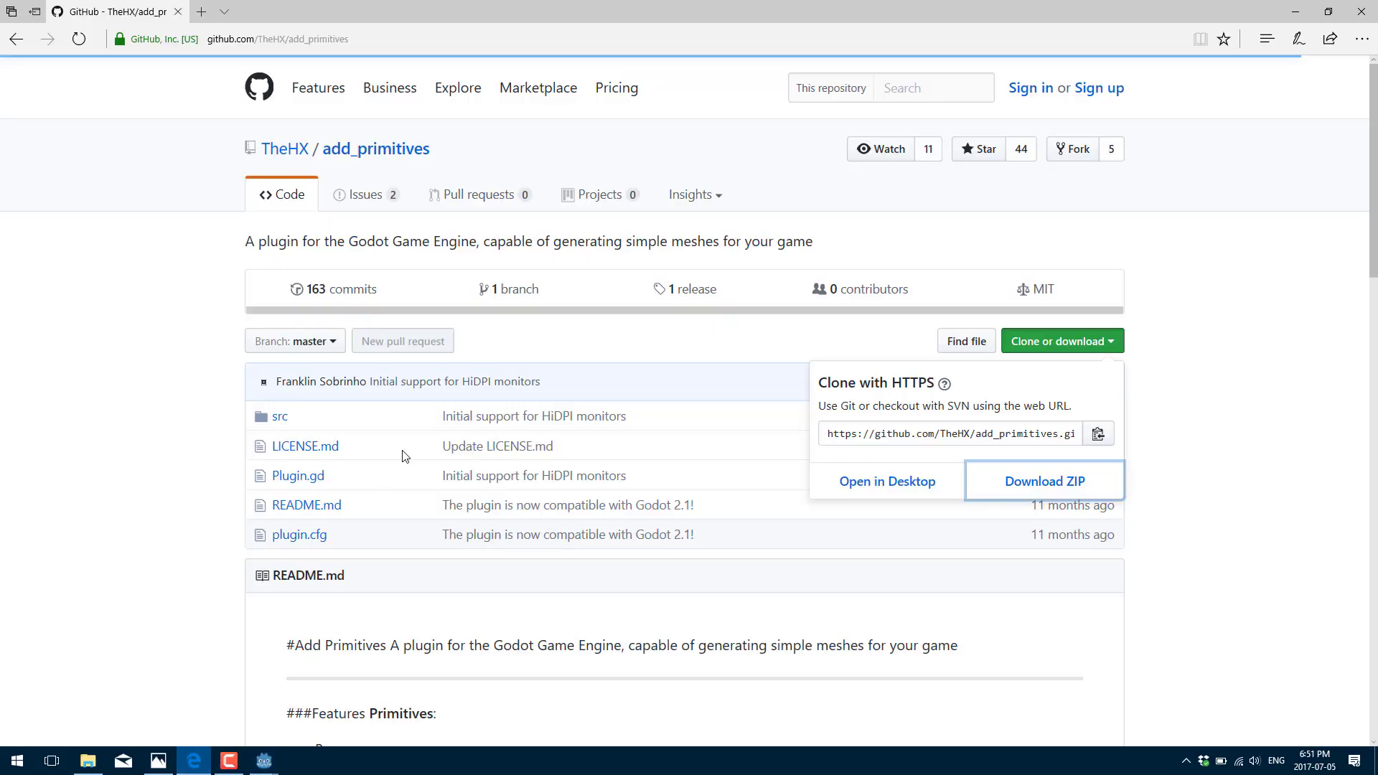